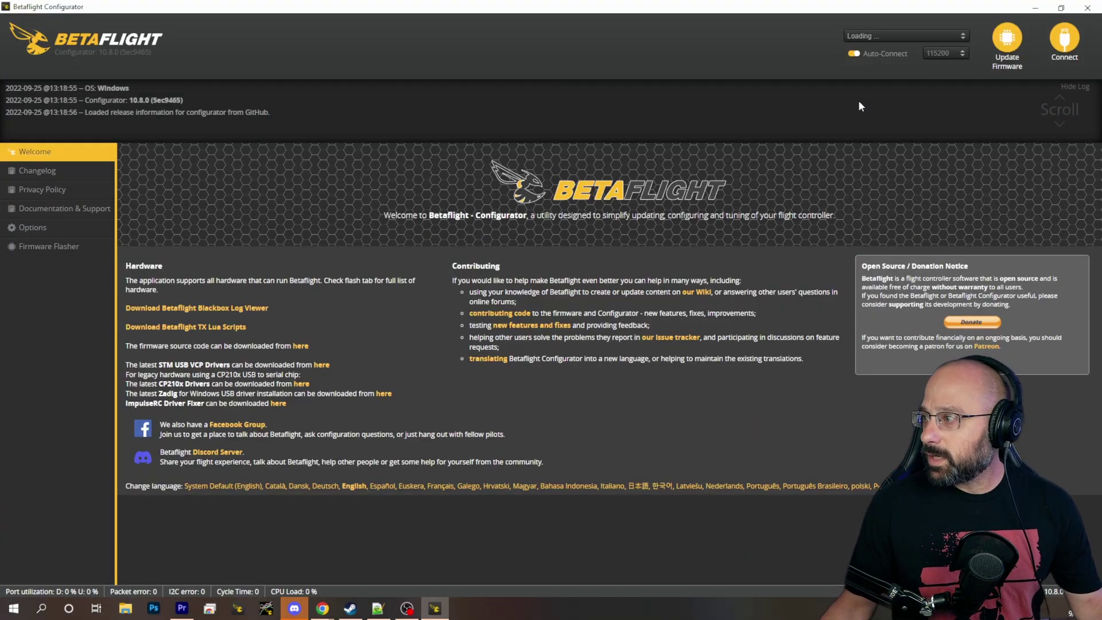
- Connect to the flight controller, dismiss the accelerometer warning, and browse the OSD Elements list
{"action": "left_click", "coordinate": [1055, 35]}
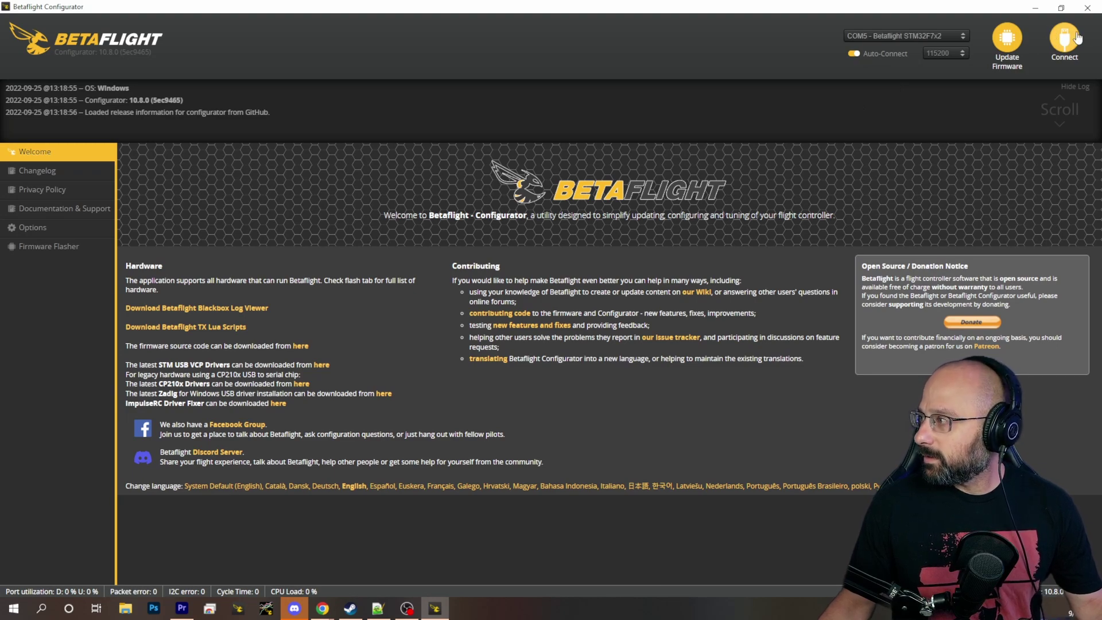
{"action": "left_click", "coordinate": [288, 348]}
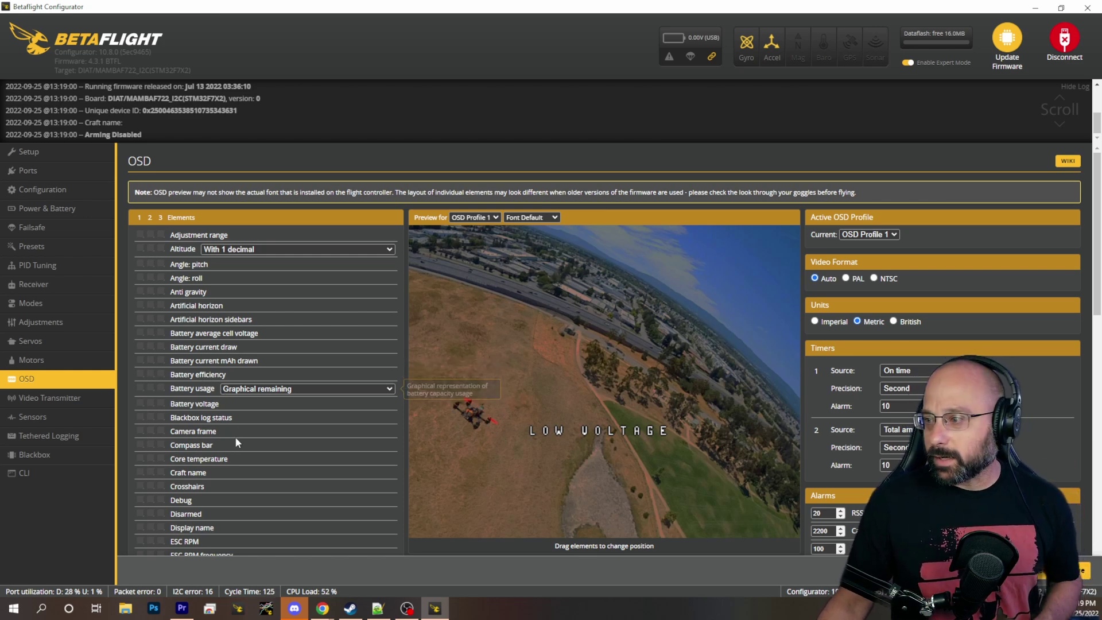
{"action": "scroll", "coordinate": [235, 436], "scroll_direction": "down", "scroll_amount": 1}
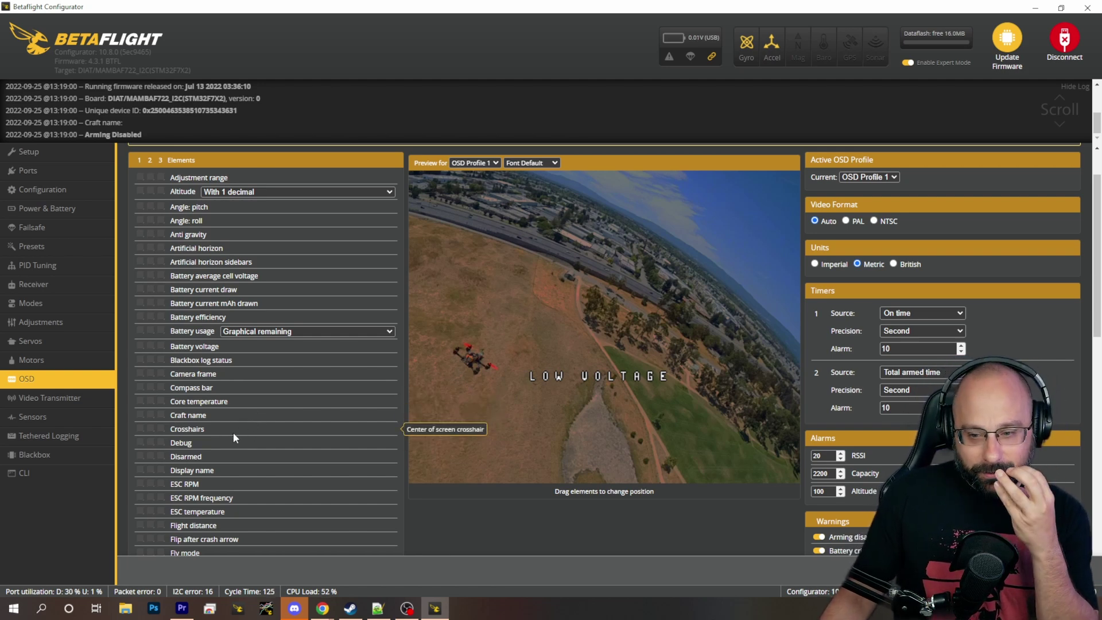
{"action": "scroll", "coordinate": [298, 424], "scroll_direction": "down", "scroll_amount": 2}
{"action": "scroll", "coordinate": [299, 423], "scroll_direction": "down", "scroll_amount": 5}
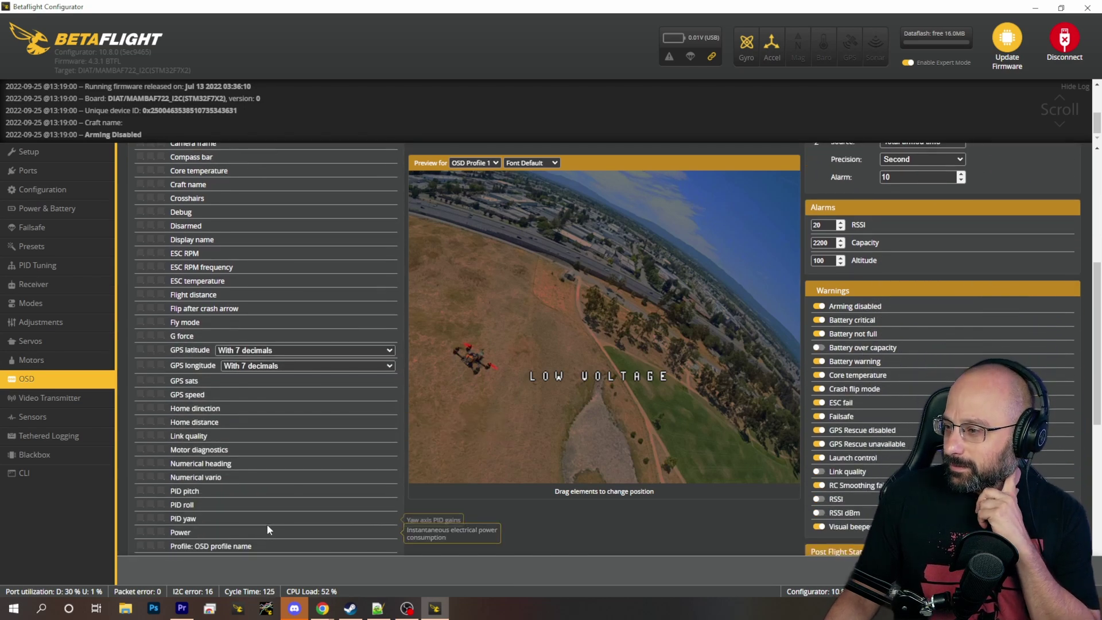
{"action": "scroll", "coordinate": [212, 464], "scroll_direction": "down", "scroll_amount": 2}
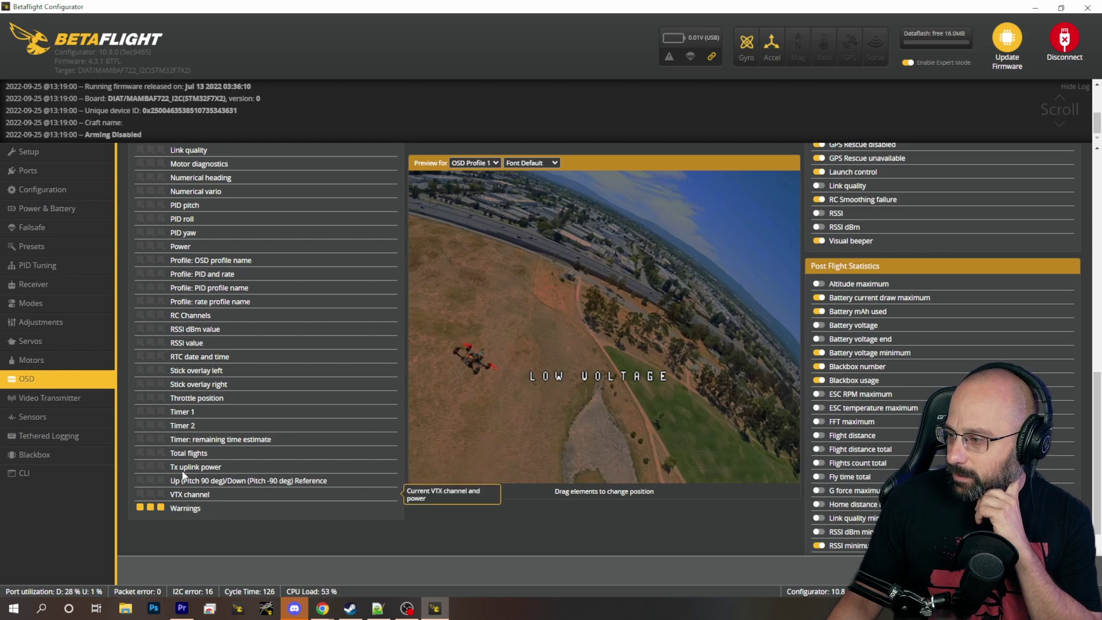
{"action": "scroll", "coordinate": [150, 404], "scroll_direction": "up", "scroll_amount": 8}
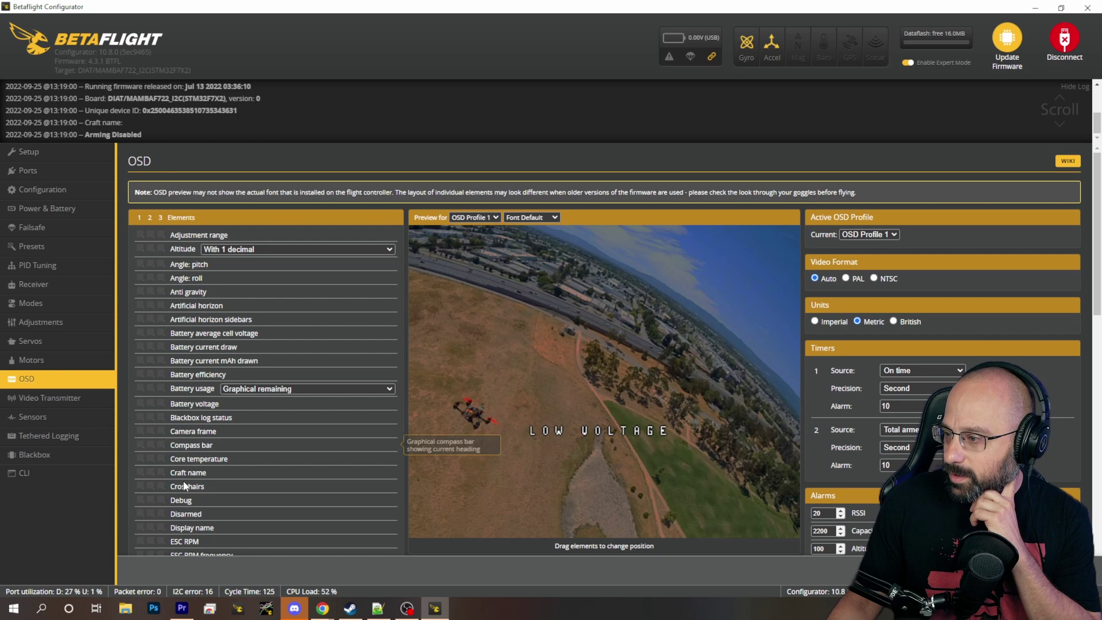
{"action": "scroll", "coordinate": [187, 400], "scroll_direction": "down", "scroll_amount": 2}
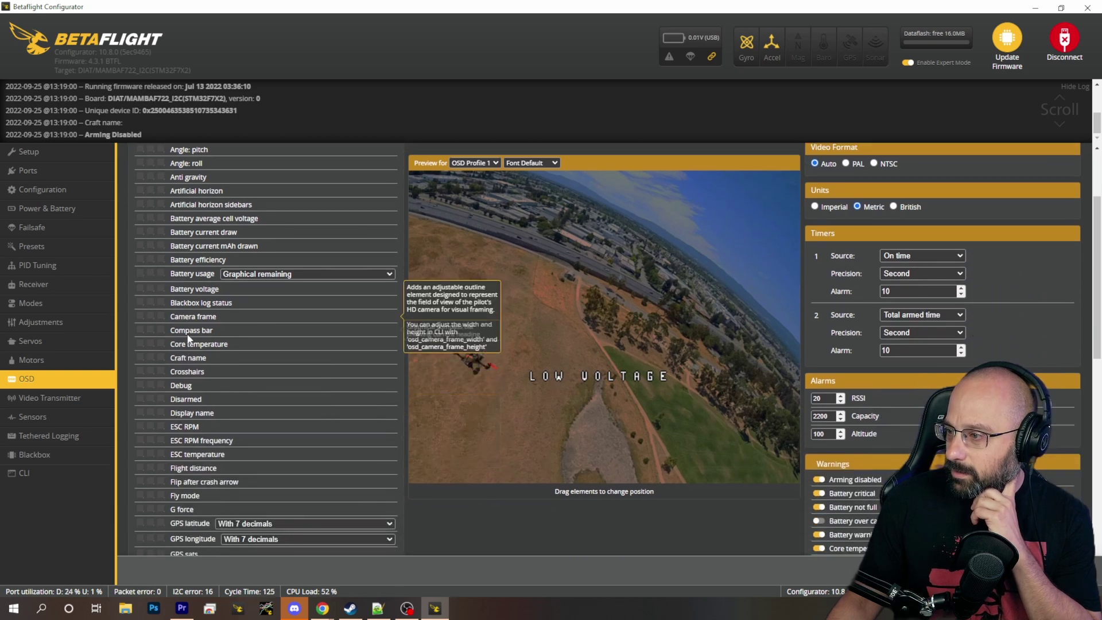
{"action": "scroll", "coordinate": [181, 401], "scroll_direction": "down", "scroll_amount": 3}
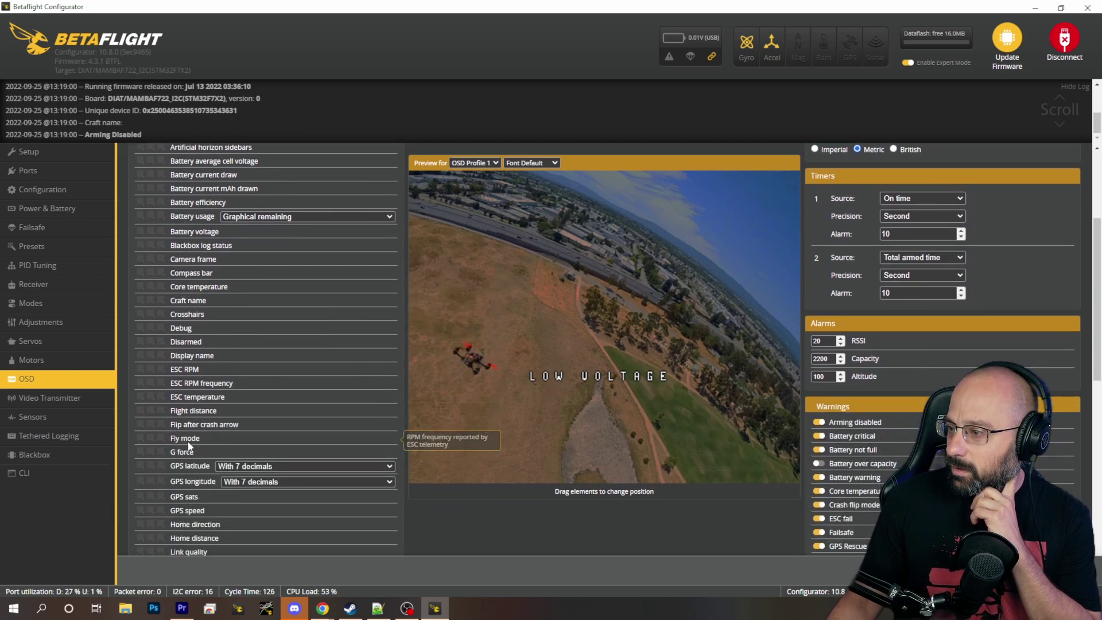
{"action": "scroll", "coordinate": [213, 475], "scroll_direction": "down", "scroll_amount": 3}
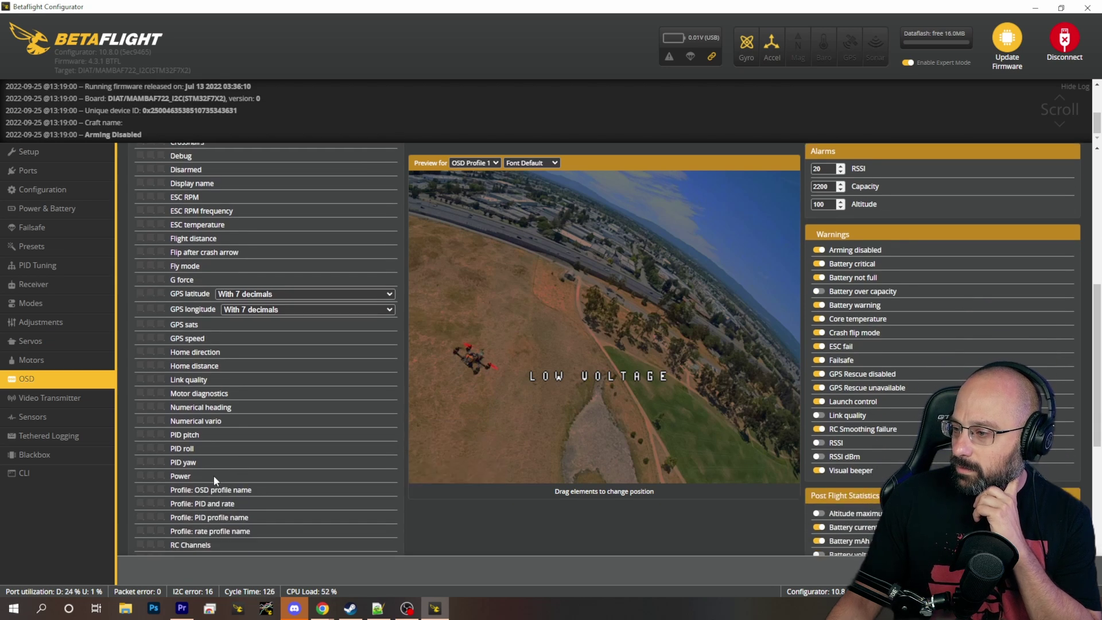
{"action": "scroll", "coordinate": [257, 453], "scroll_direction": "down", "scroll_amount": 2}
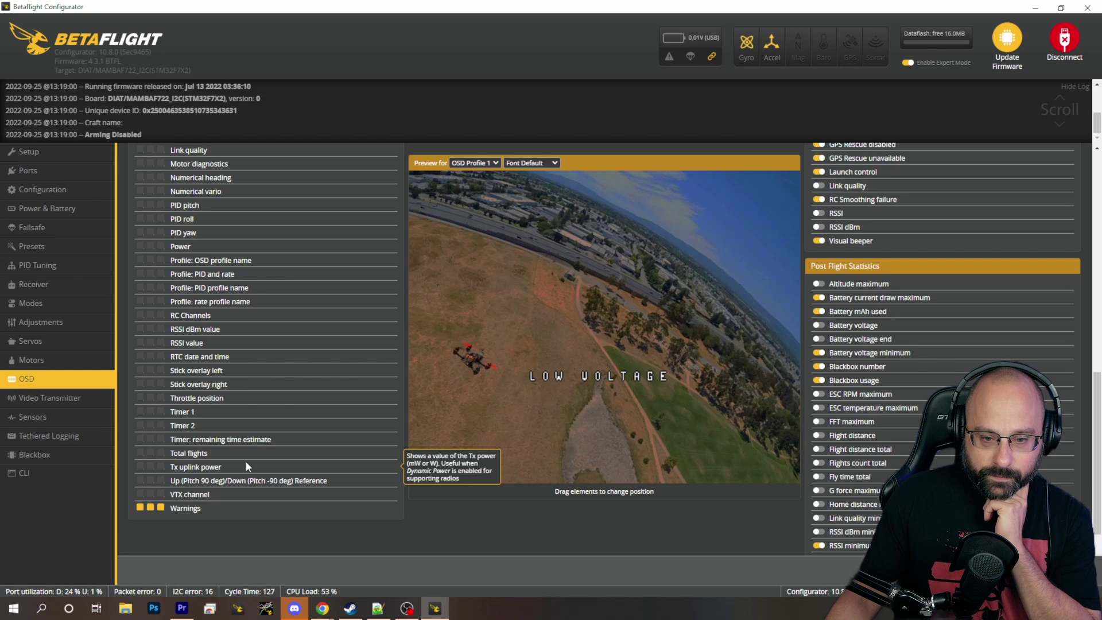
{"action": "scroll", "coordinate": [246, 466], "scroll_direction": "up", "scroll_amount": 10}
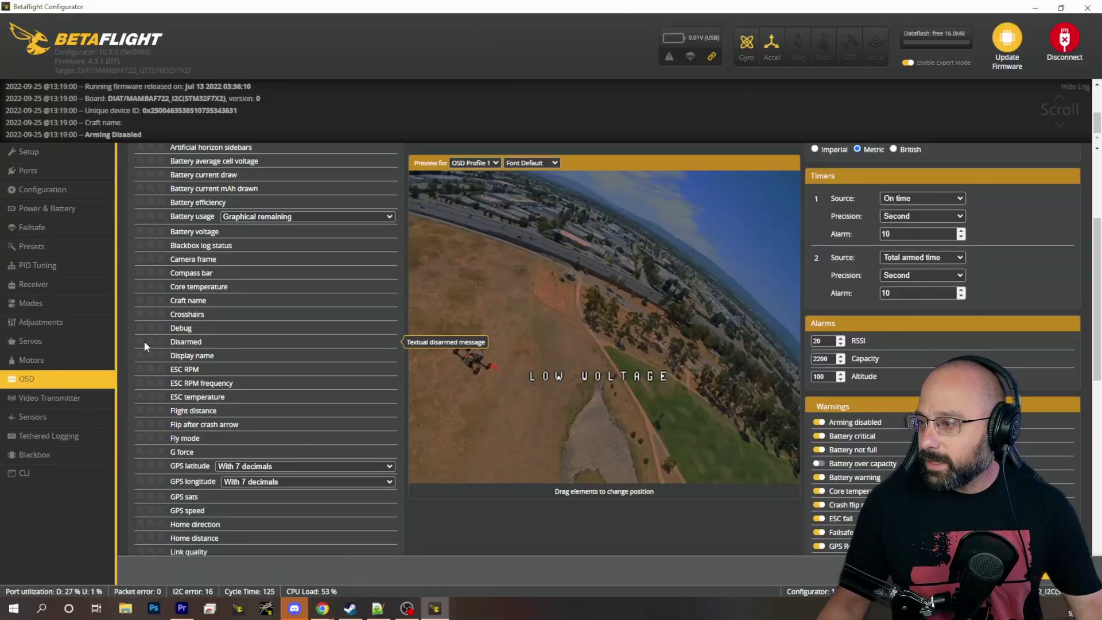
{"action": "left_click", "coordinate": [142, 326]}
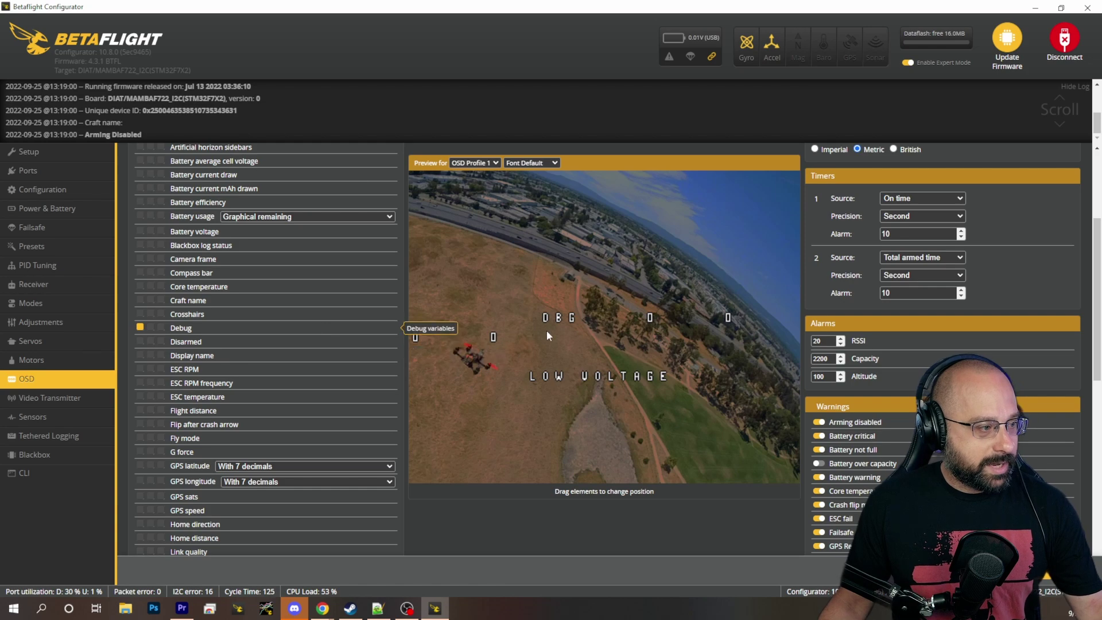
- Drag the DBG readout to the top of the OSD preview, then go to the CLI
{"action": "left_click_drag", "start_coordinate": [559, 318], "coordinate": [423, 279]}
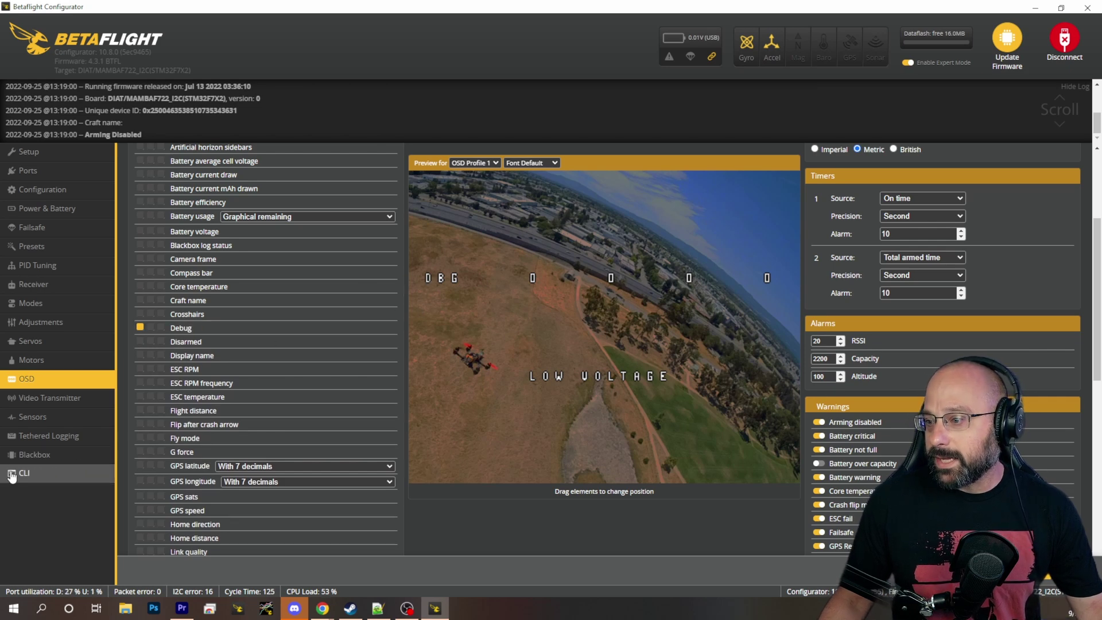
{"action": "left_click", "coordinate": [36, 470]}
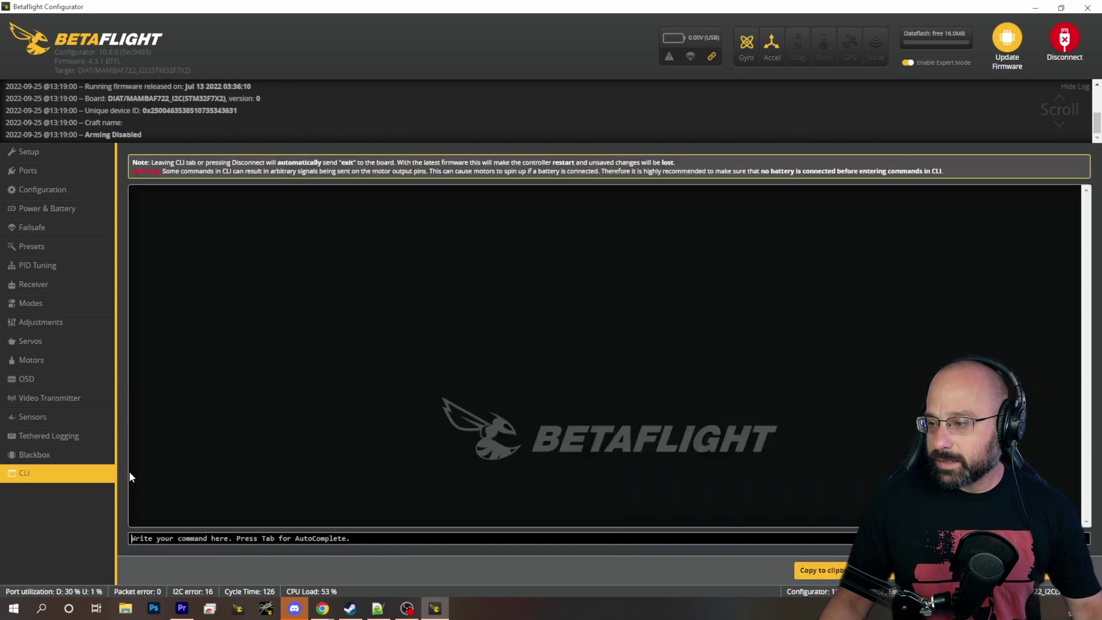
- Run 'get debug' in the CLI and select the resulting debug_mode = NONE line
{"action": "left_click", "coordinate": [345, 540]}
{"action": "type", "text": "get debug"}
{"action": "key", "text": "Return"}
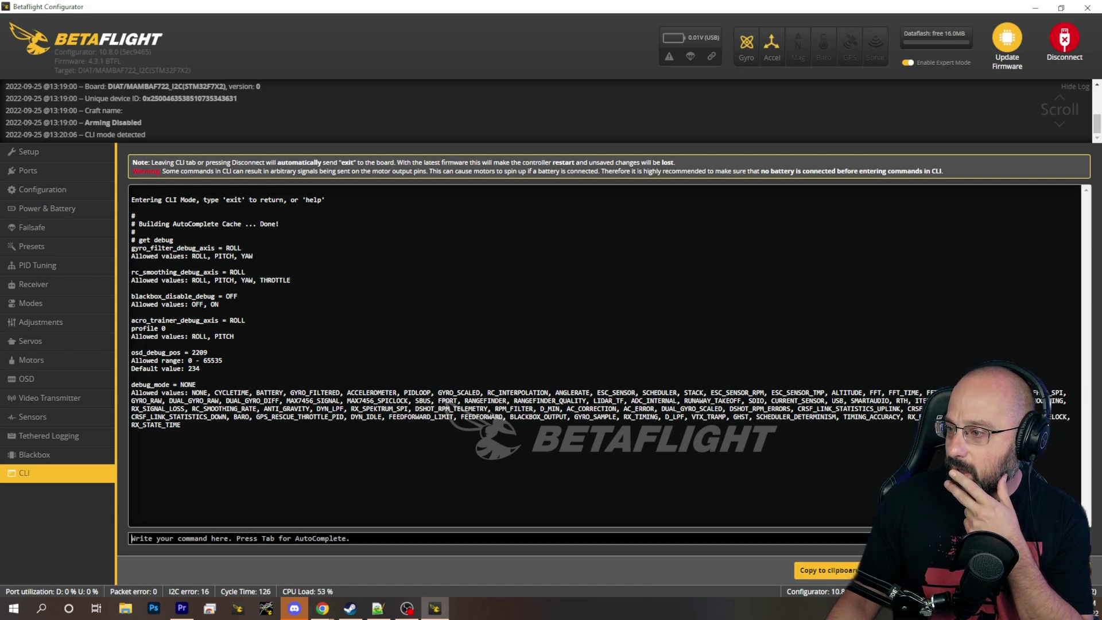
{"action": "triple_click", "coordinate": [270, 386]}
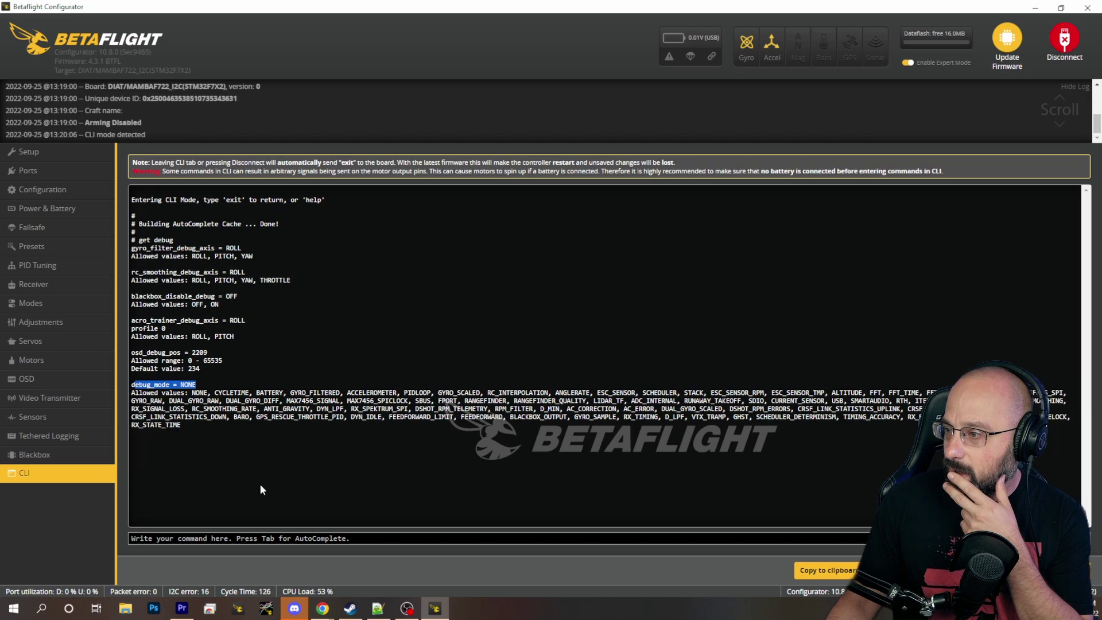
{"action": "left_click", "coordinate": [31, 459]}
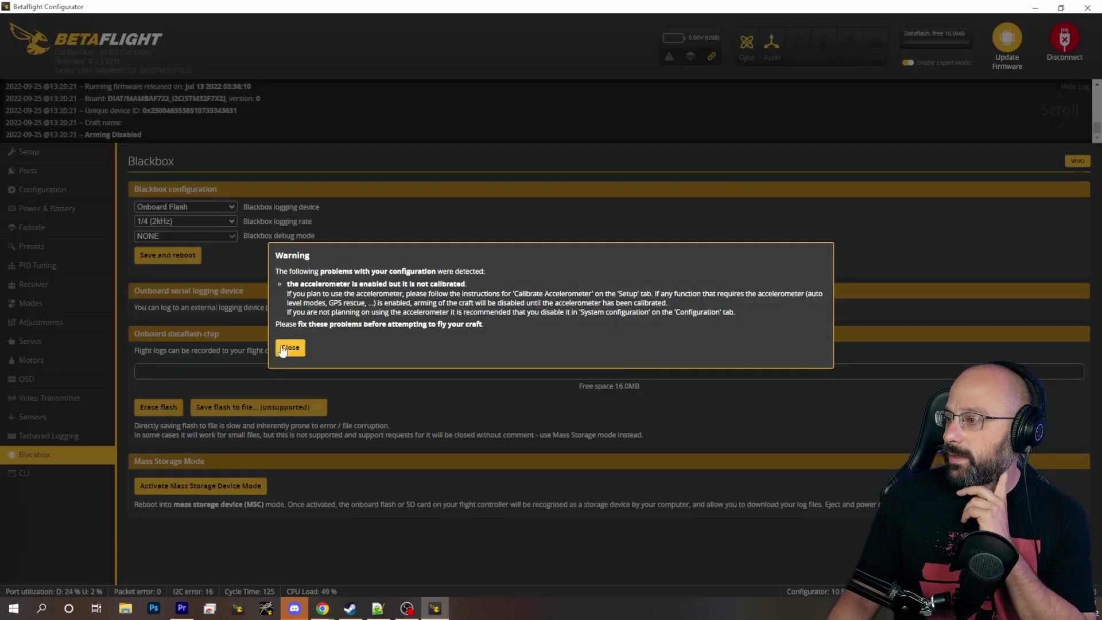
- Dismiss the accelerometer warning and choose CYCLETIME as the Blackbox debug mode
{"action": "left_click", "coordinate": [287, 348]}
{"action": "left_click", "coordinate": [159, 236]}
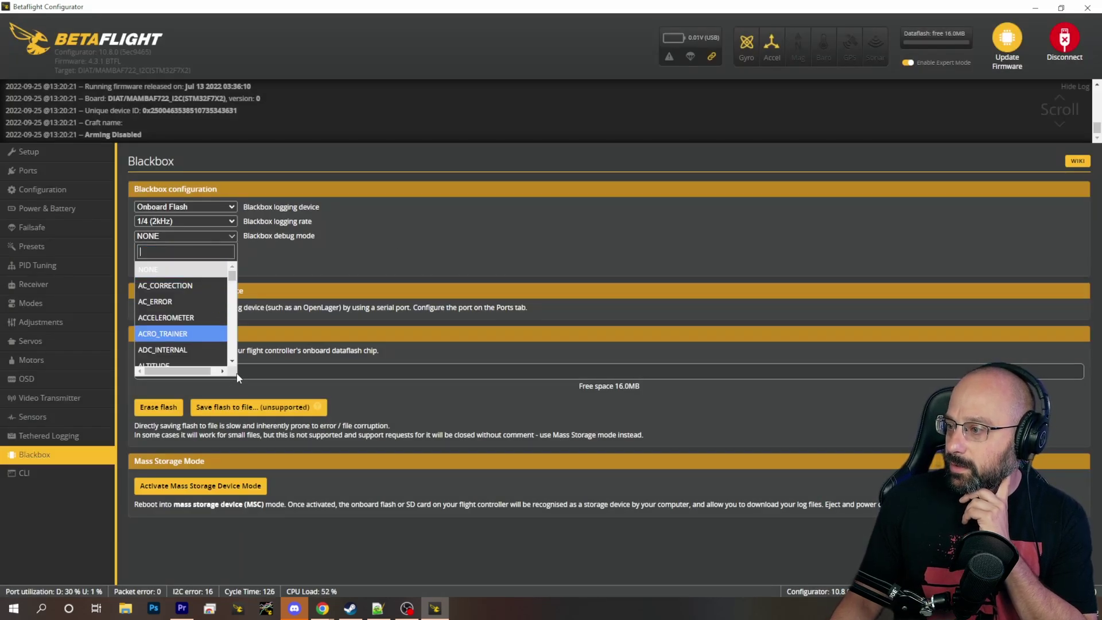
{"action": "scroll", "coordinate": [234, 280], "scroll_direction": "down", "scroll_amount": 3}
{"action": "scroll", "coordinate": [218, 304], "scroll_direction": "down", "scroll_amount": 2}
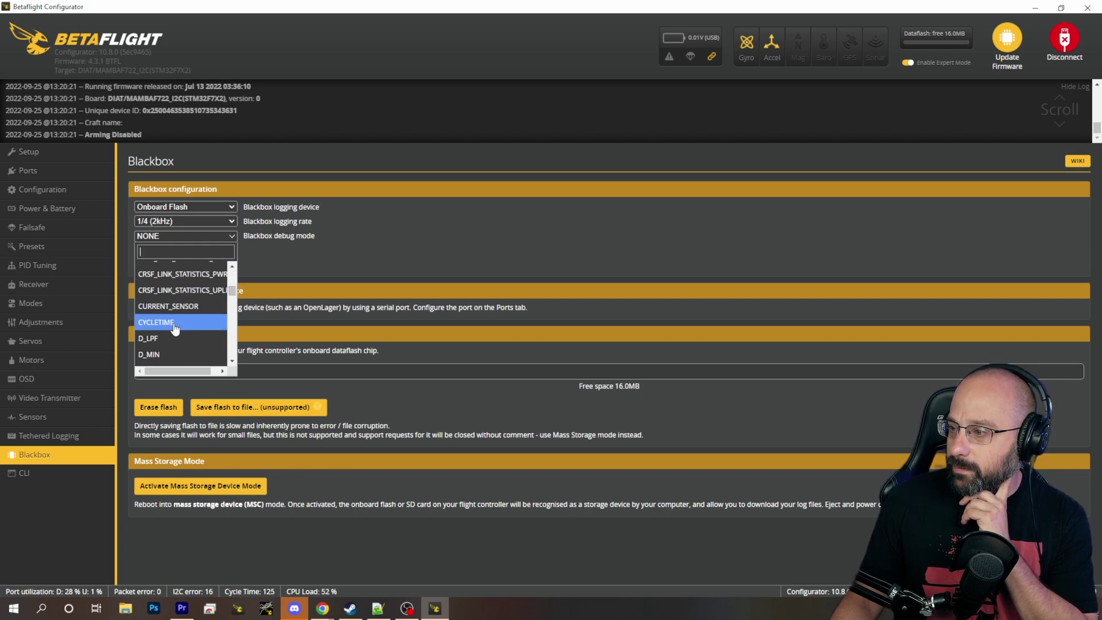
{"action": "left_click", "coordinate": [175, 325]}
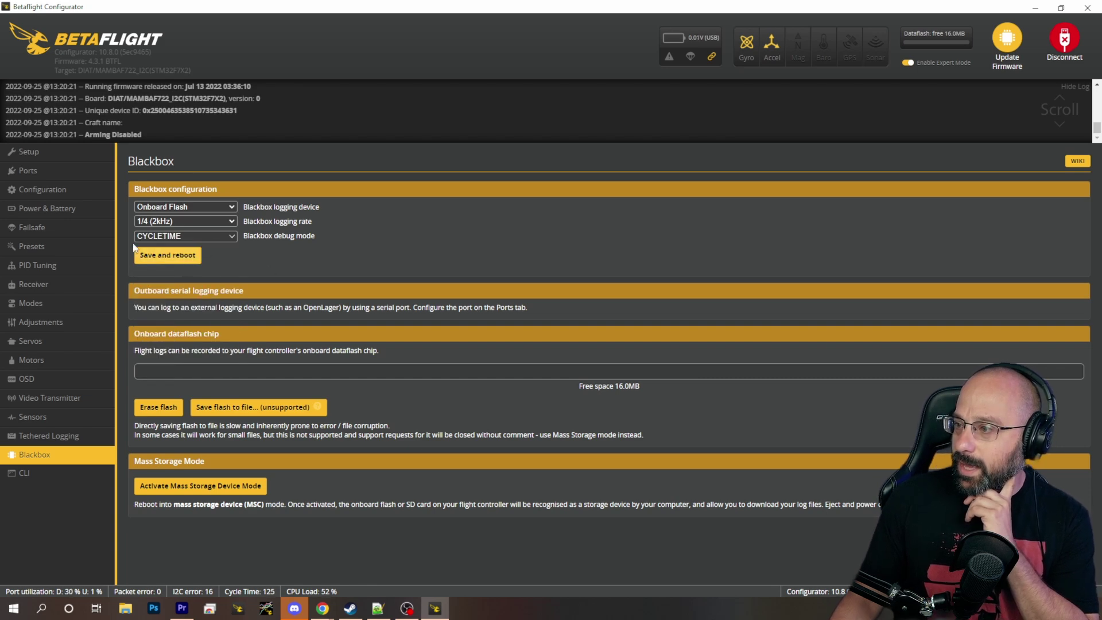
{"action": "left_click", "coordinate": [153, 237]}
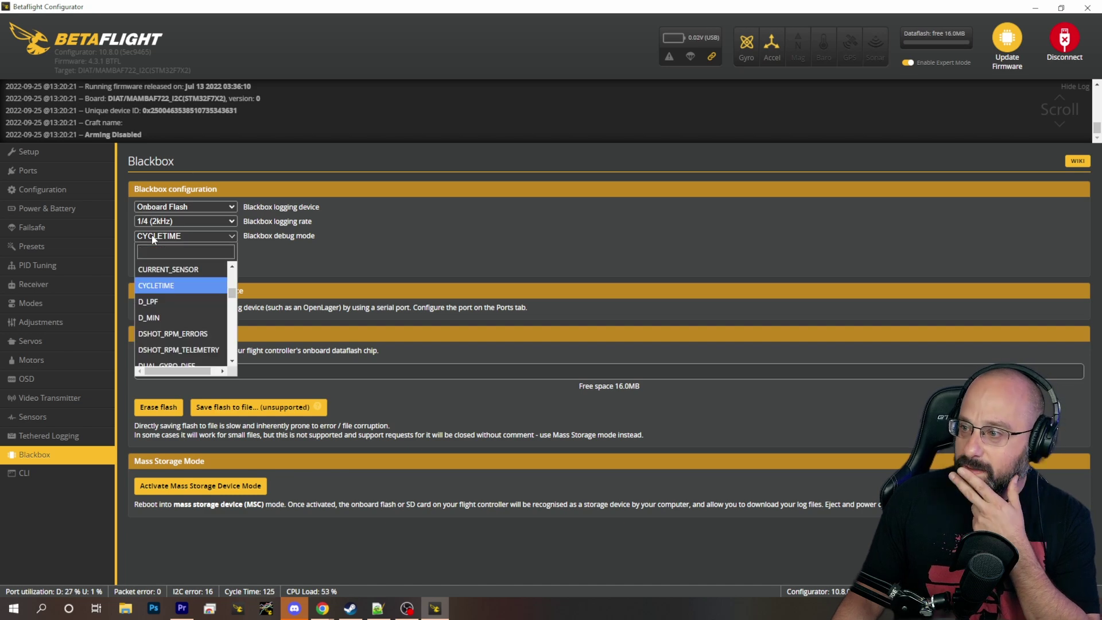
{"action": "left_click_drag", "start_coordinate": [232, 293], "coordinate": [241, 350]}
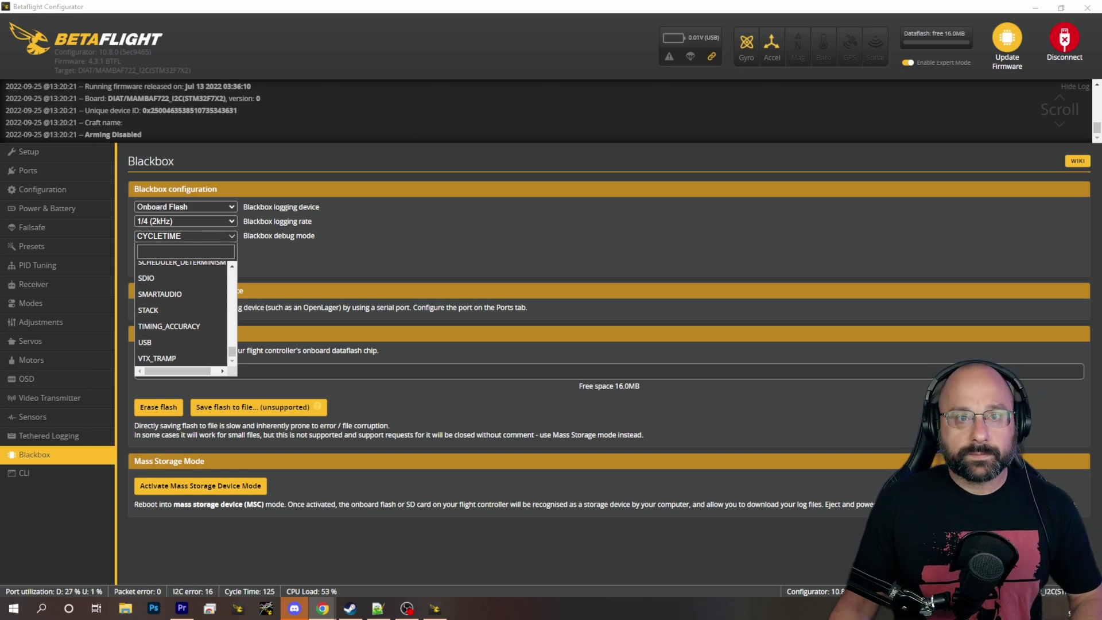
- Search the web for 'betaflight debug' in the maximised browser window
{"action": "left_click", "coordinate": [323, 609]}
{"action": "double_click", "coordinate": [411, 74]}
{"action": "type", "text": "betaflight"}
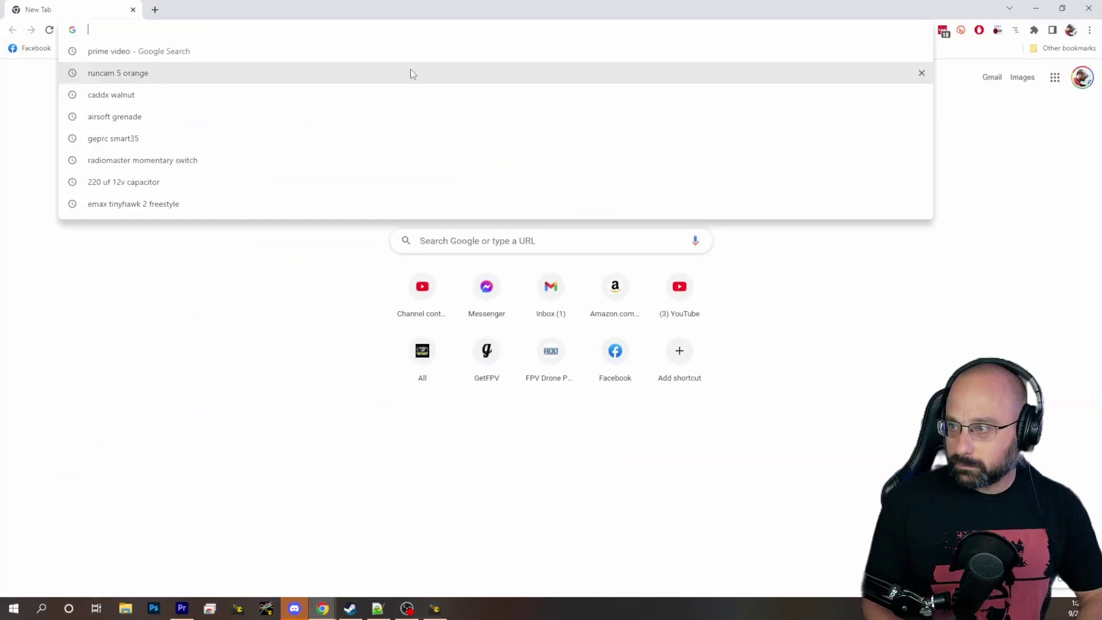
{"action": "type", "text": " debug"}
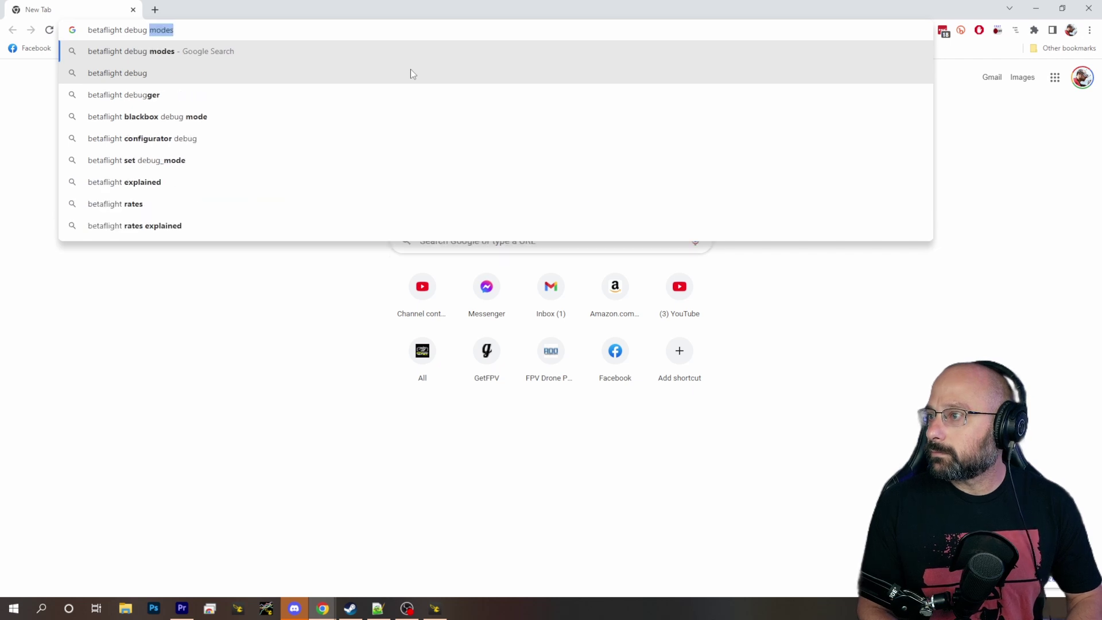
{"action": "key", "text": "Return"}
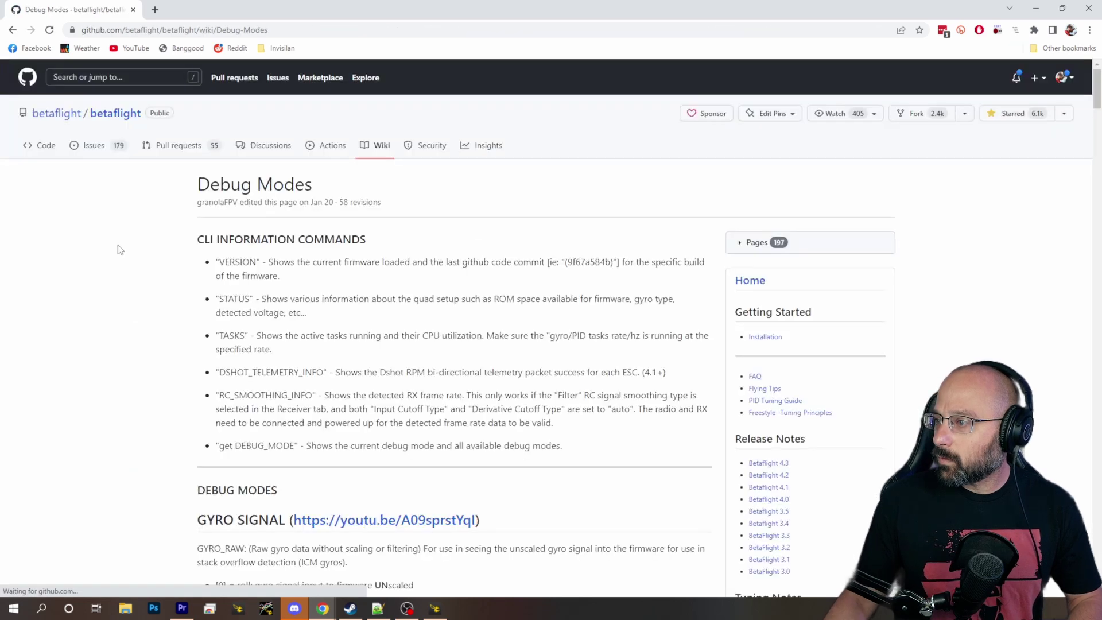
- Find 'cycle' on the wiki page to reach the CYCLETIME entry under Looptime Stability
{"action": "key", "text": "ctrl+f"}
{"action": "type", "text": "cycle"}
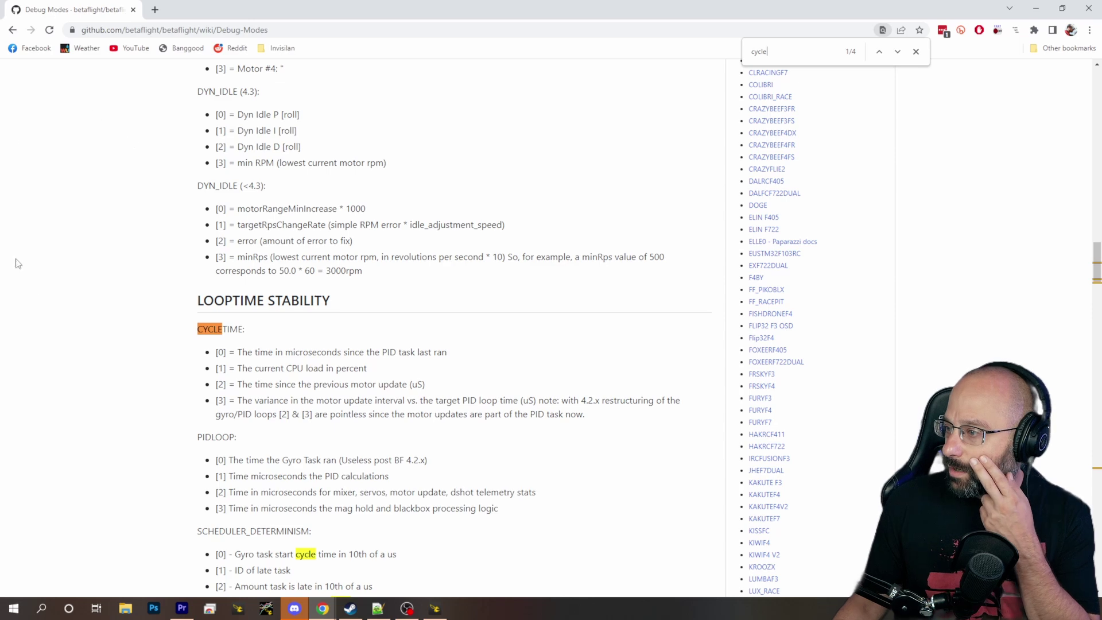
{"action": "scroll", "coordinate": [98, 293], "scroll_direction": "down", "scroll_amount": 2}
{"action": "double_click", "coordinate": [204, 213]}
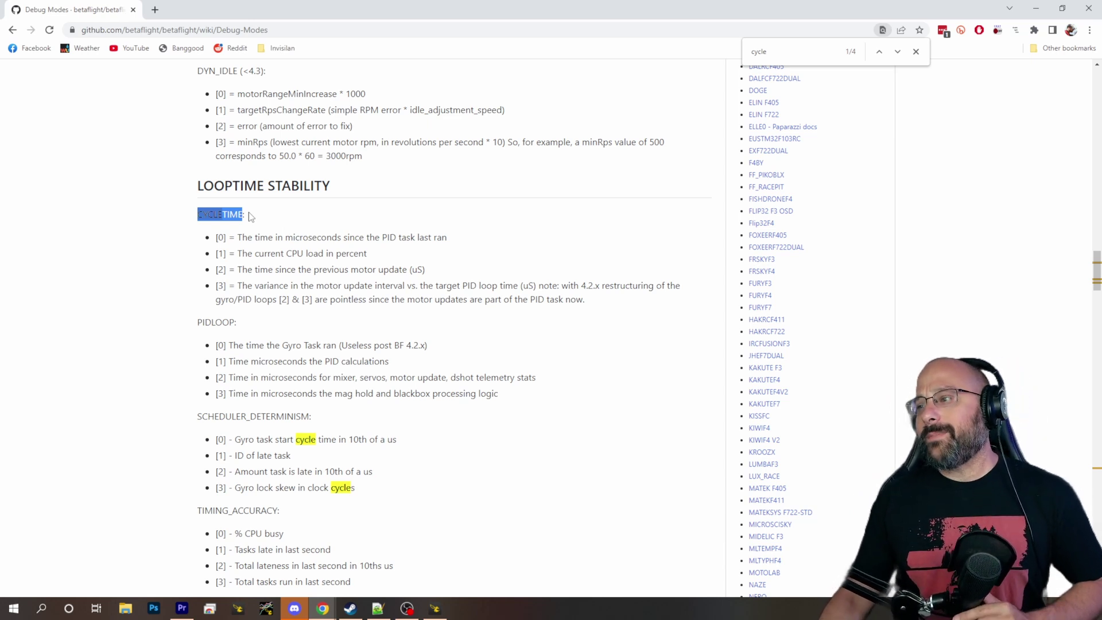
{"action": "left_click", "coordinate": [94, 298]}
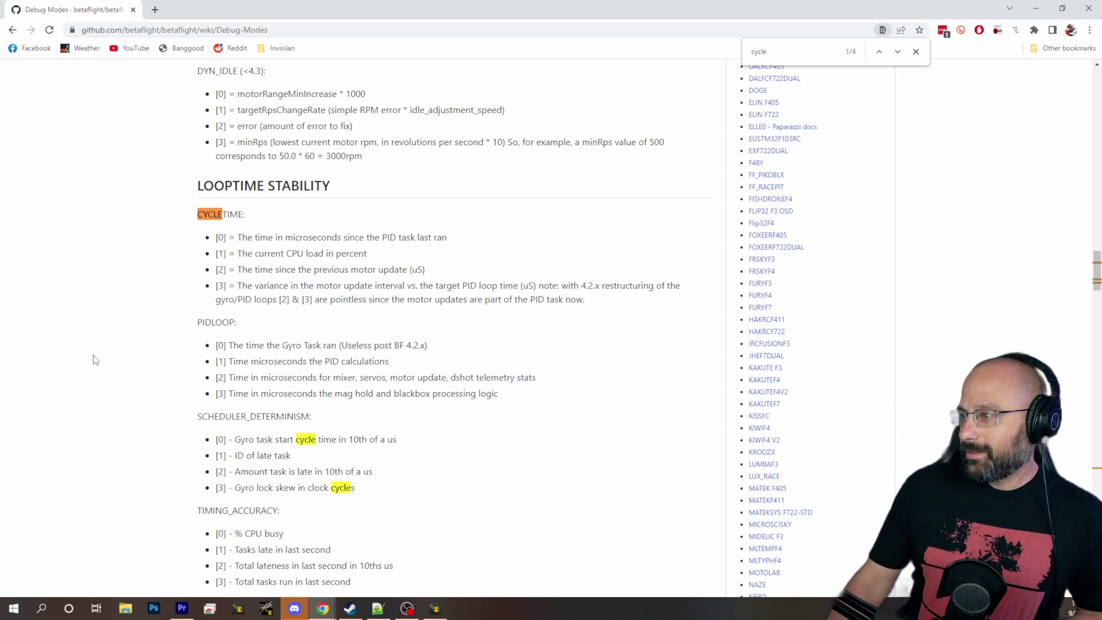
{"action": "key", "text": "Escape"}
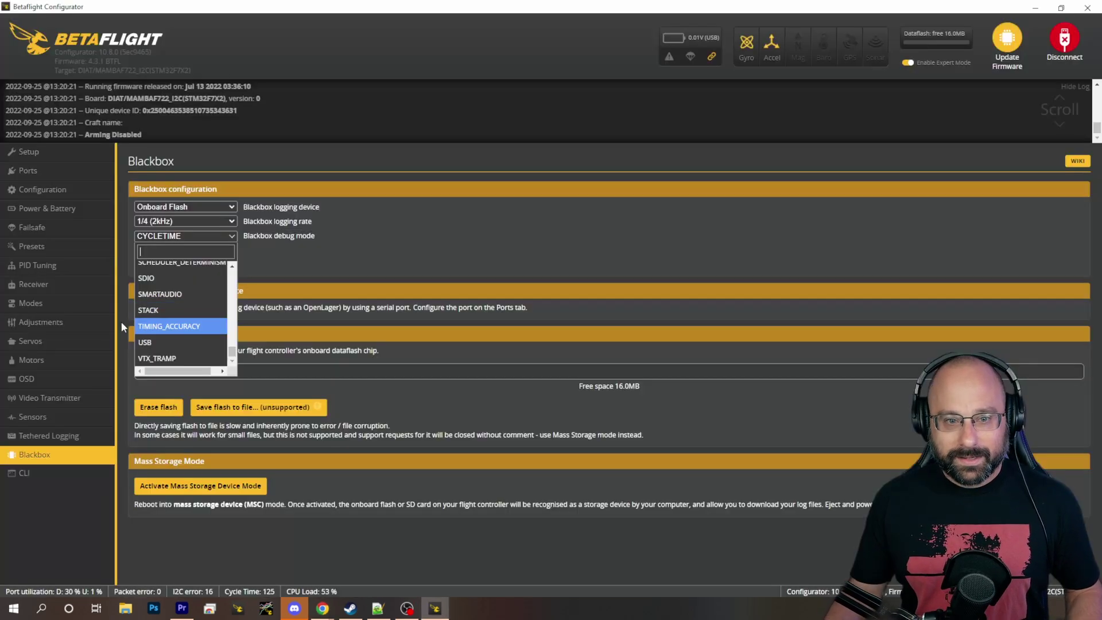
- Keep CYCLETIME, then position the DBG readout along the top-left of the OSD preview
{"action": "left_click", "coordinate": [71, 479]}
{"action": "left_click", "coordinate": [43, 381]}
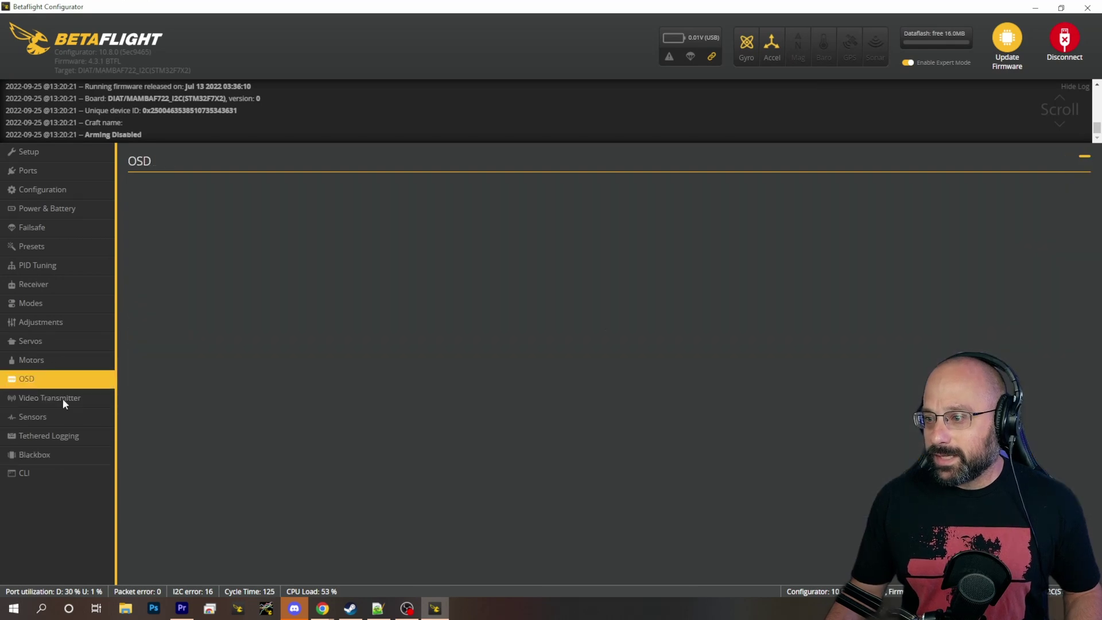
{"action": "scroll", "coordinate": [155, 322], "scroll_direction": "down", "scroll_amount": 2}
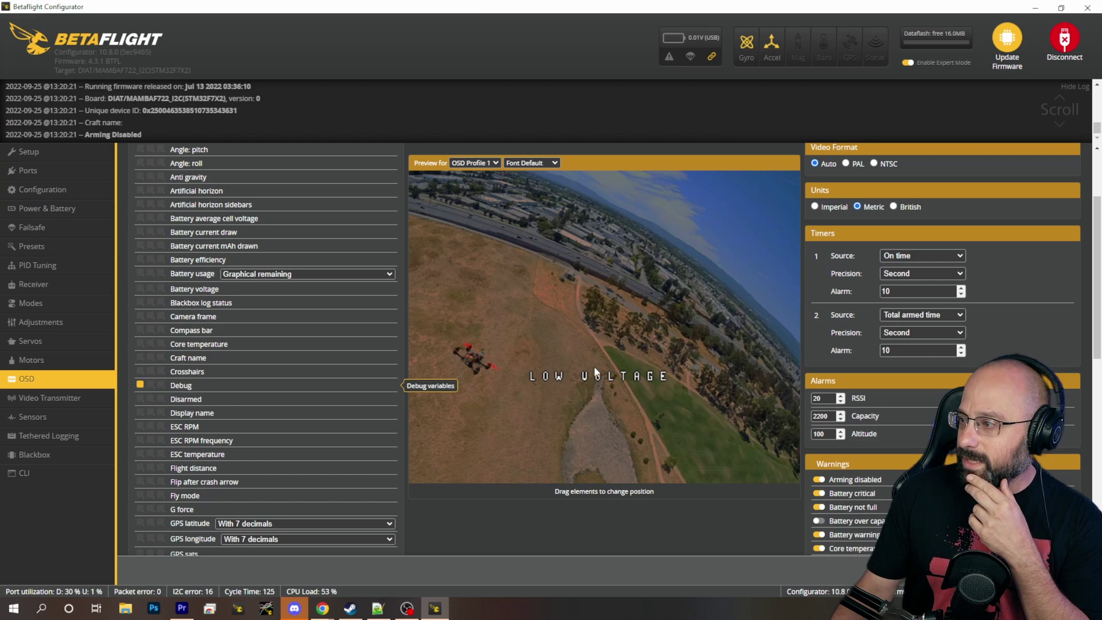
{"action": "left_click_drag", "start_coordinate": [535, 315], "coordinate": [519, 306]}
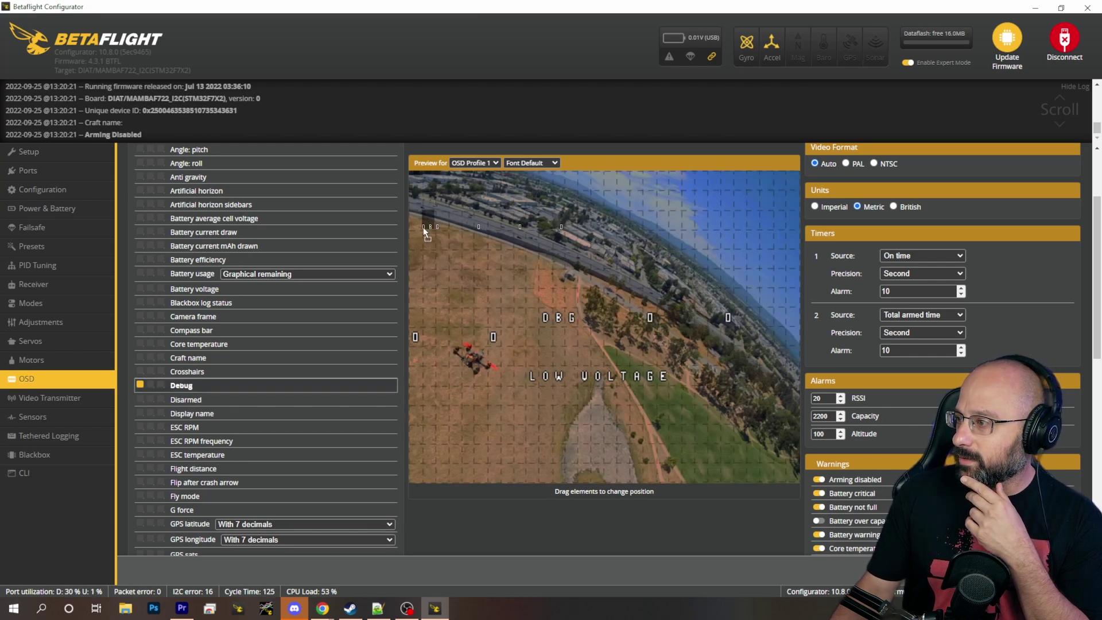
{"action": "left_click_drag", "start_coordinate": [423, 230], "coordinate": [420, 237]}
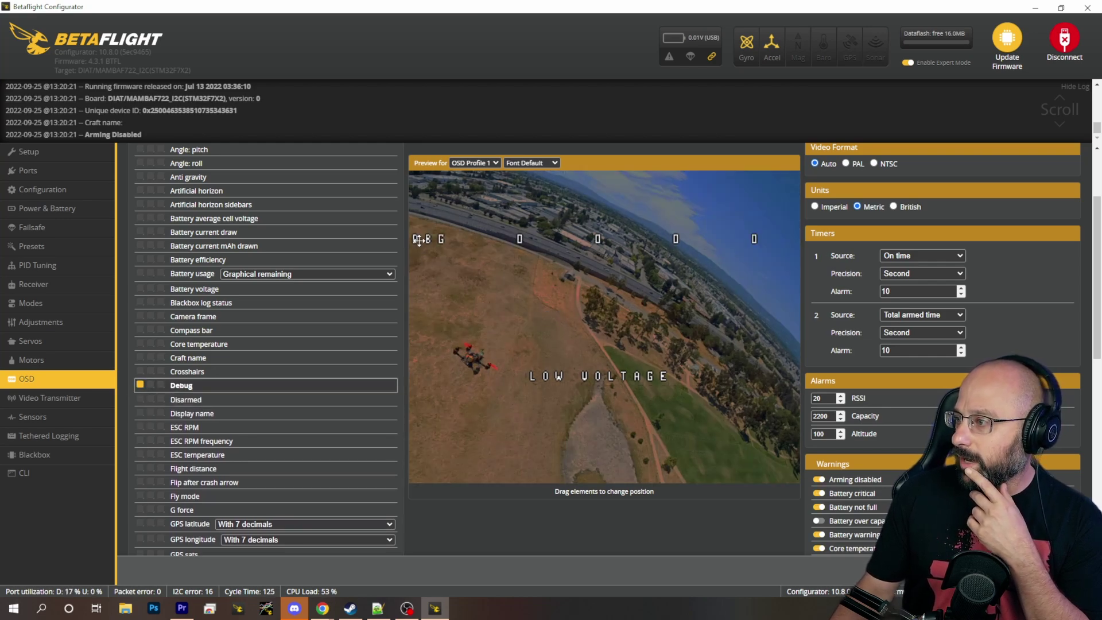
{"action": "left_click_drag", "start_coordinate": [509, 246], "coordinate": [528, 242]}
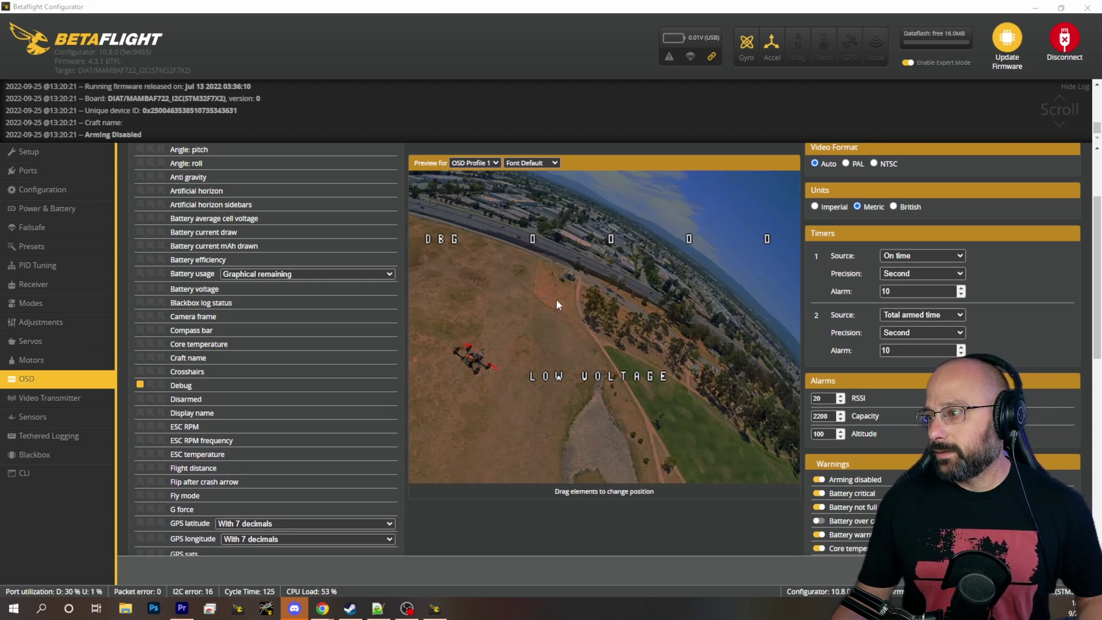
{"action": "key", "text": "alt+Tab"}
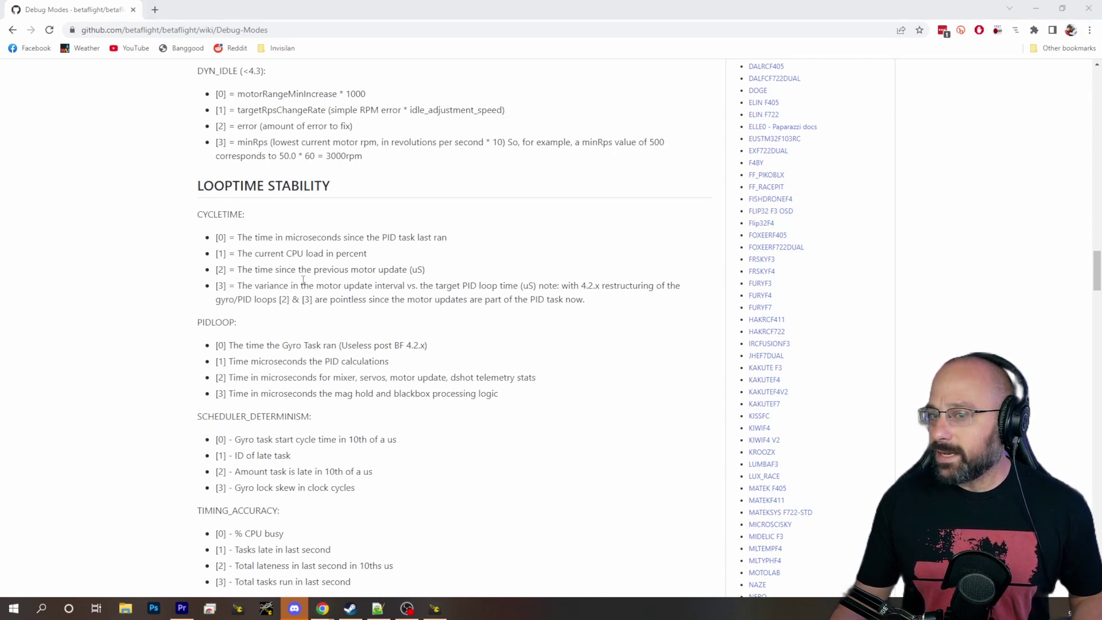
- Back in the configurator, select CYCLETIME in the Blackbox debug mode list, then return to the wiki
{"action": "key", "text": "alt+Tab"}
{"action": "left_click", "coordinate": [41, 457]}
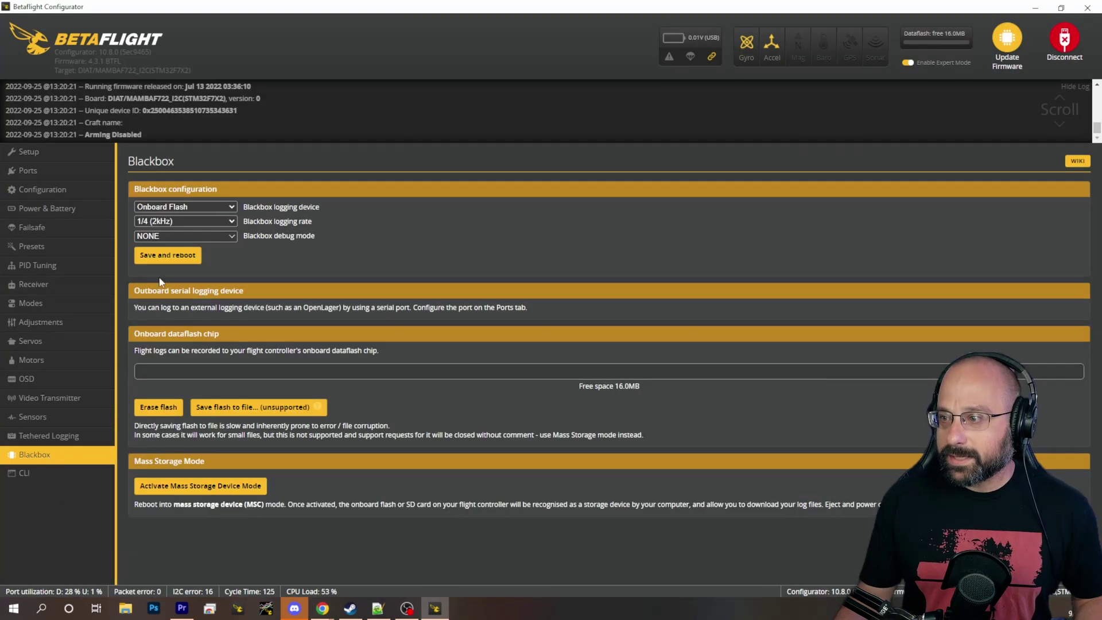
{"action": "left_click", "coordinate": [179, 238]}
{"action": "scroll", "coordinate": [177, 331], "scroll_direction": "down", "scroll_amount": 3}
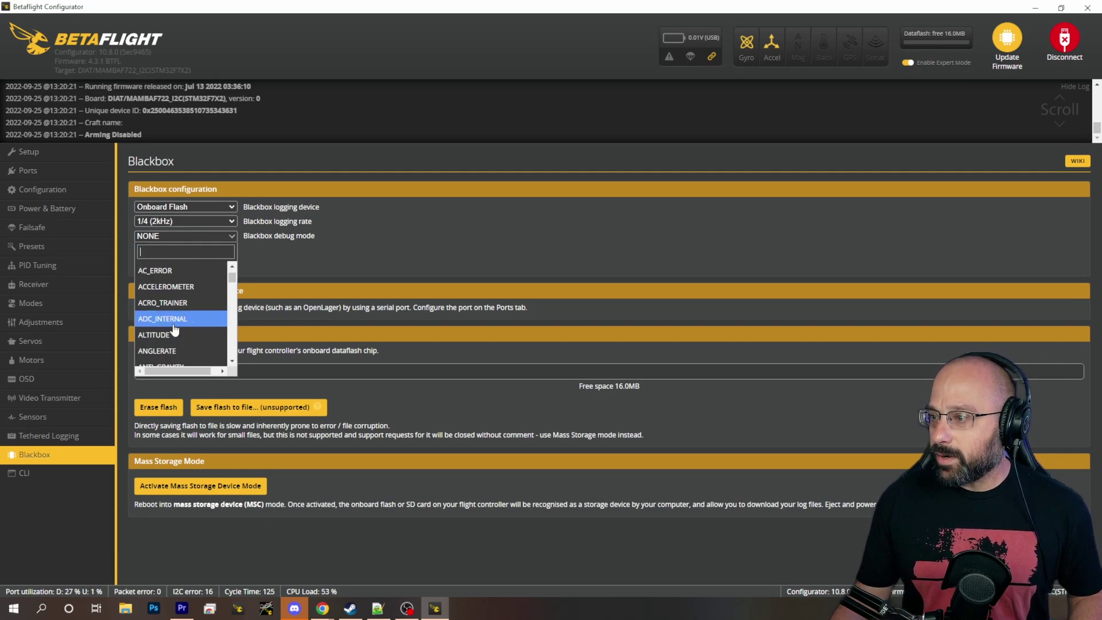
{"action": "left_click", "coordinate": [172, 354]}
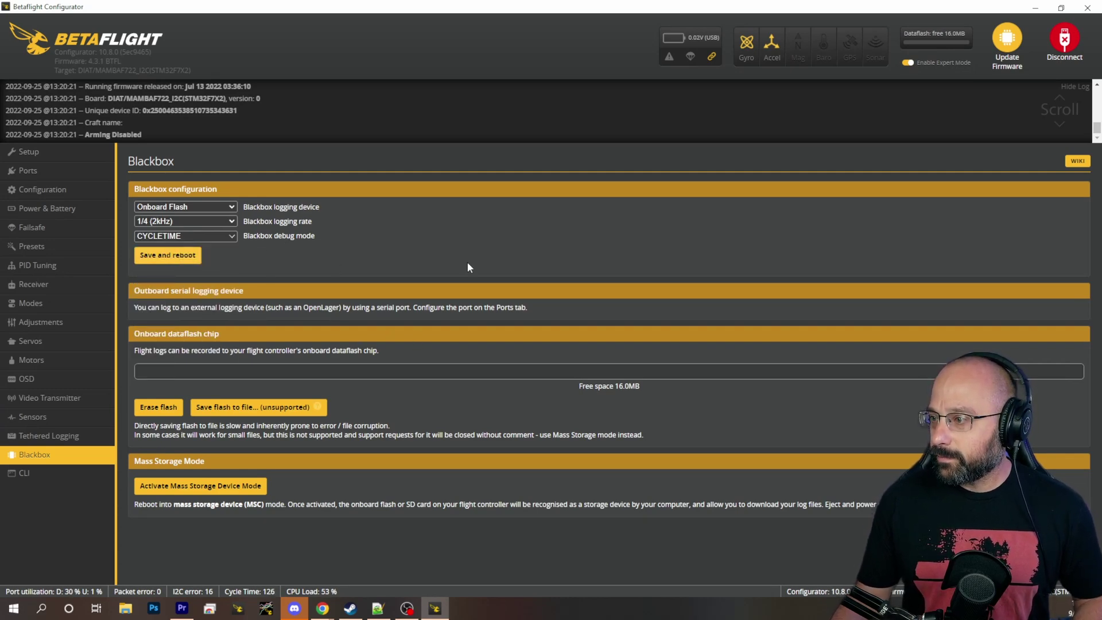
{"action": "key", "text": "alt+Tab"}
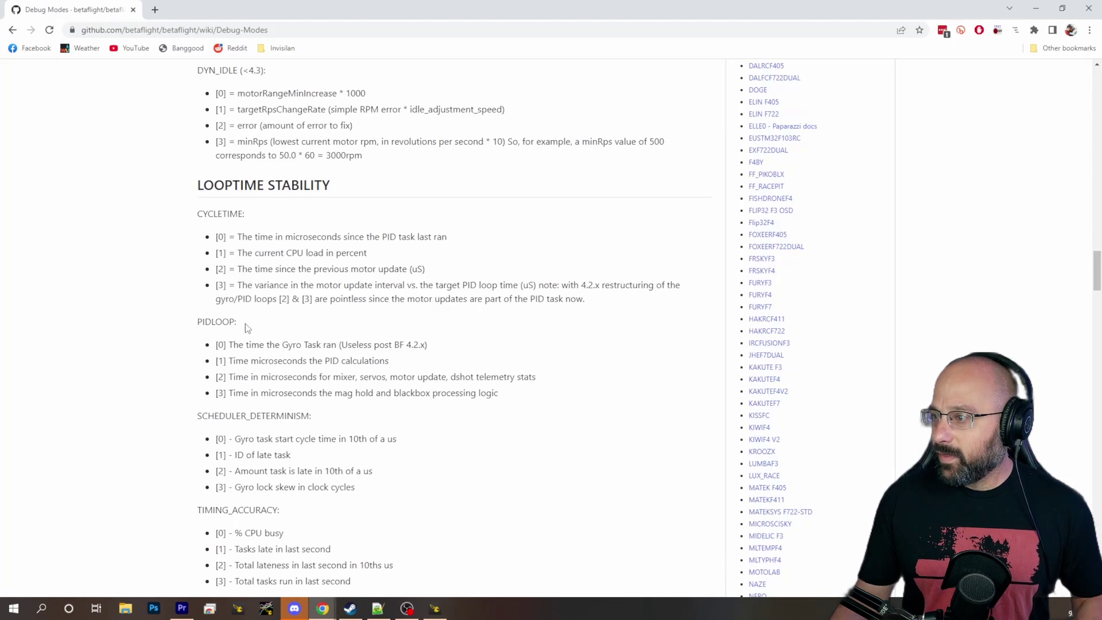
{"action": "scroll", "coordinate": [247, 327], "scroll_direction": "down", "scroll_amount": 1}
{"action": "left_click_drag", "start_coordinate": [246, 180], "coordinate": [442, 174]}
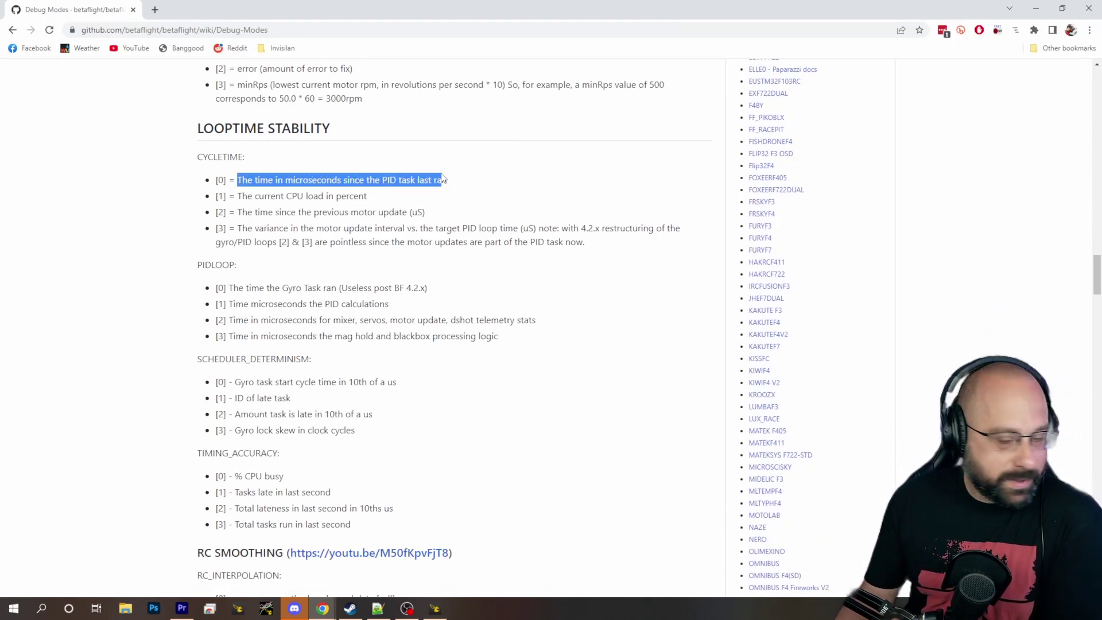
{"action": "left_click_drag", "start_coordinate": [233, 198], "coordinate": [345, 213]}
{"action": "left_click", "coordinate": [240, 198]}
{"action": "left_click_drag", "start_coordinate": [240, 197], "coordinate": [381, 201]}
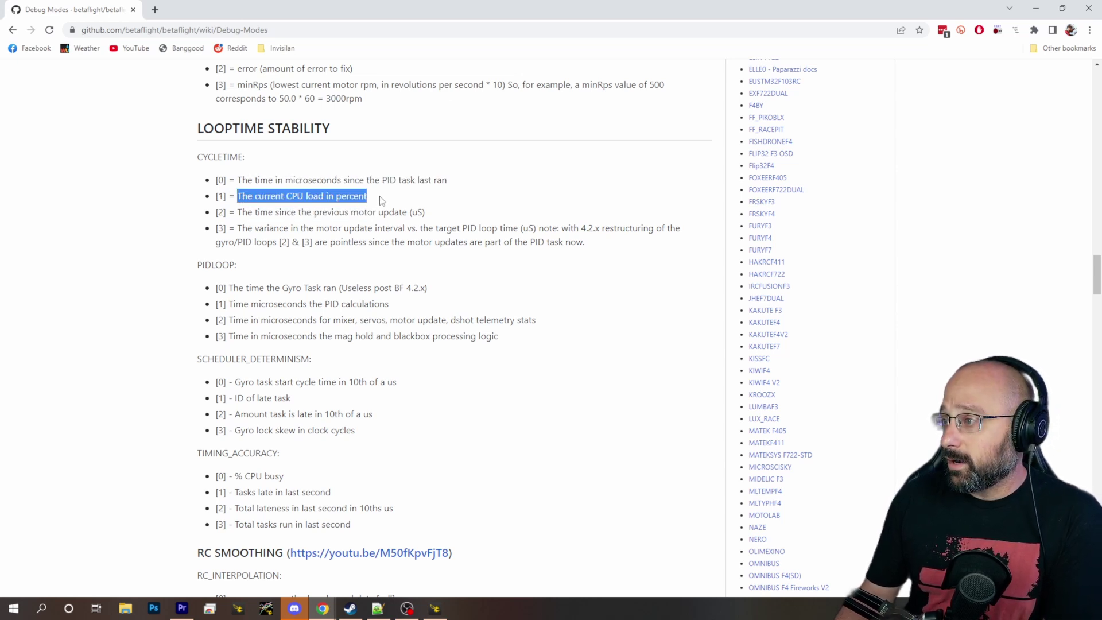
{"action": "left_click_drag", "start_coordinate": [239, 213], "coordinate": [462, 228]}
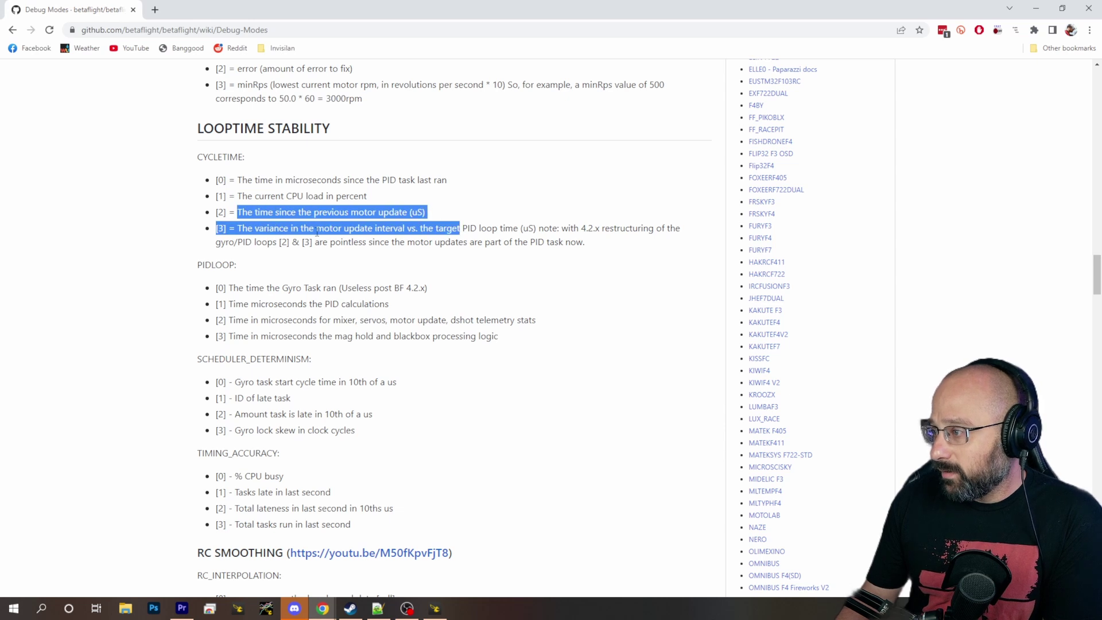
{"action": "left_click", "coordinate": [227, 232]}
{"action": "left_click_drag", "start_coordinate": [240, 228], "coordinate": [561, 231]}
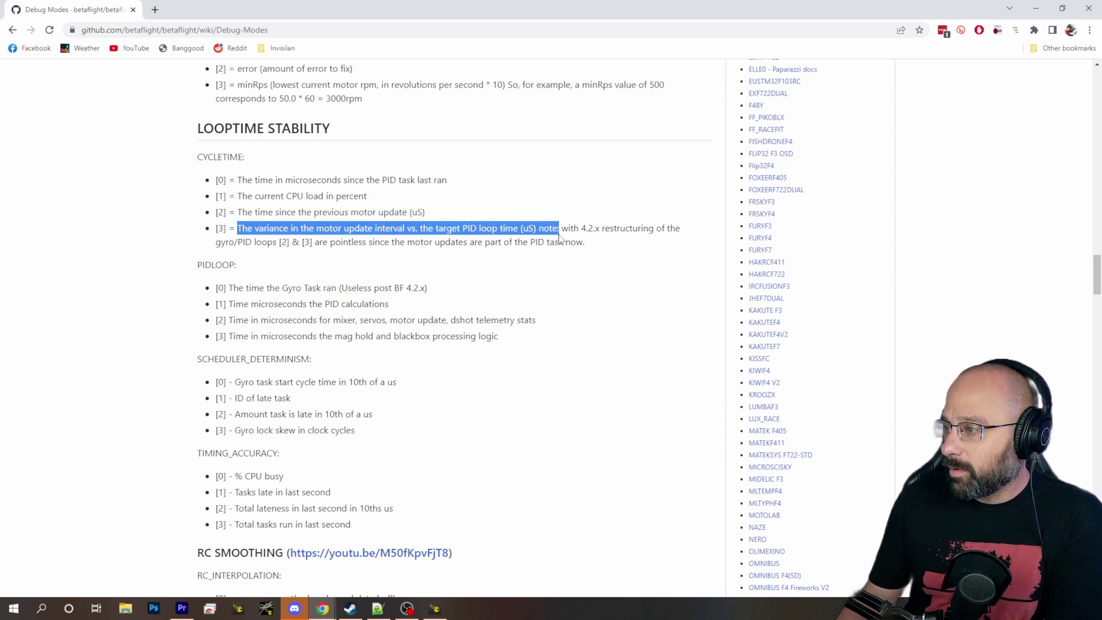
{"action": "left_click", "coordinate": [547, 275]}
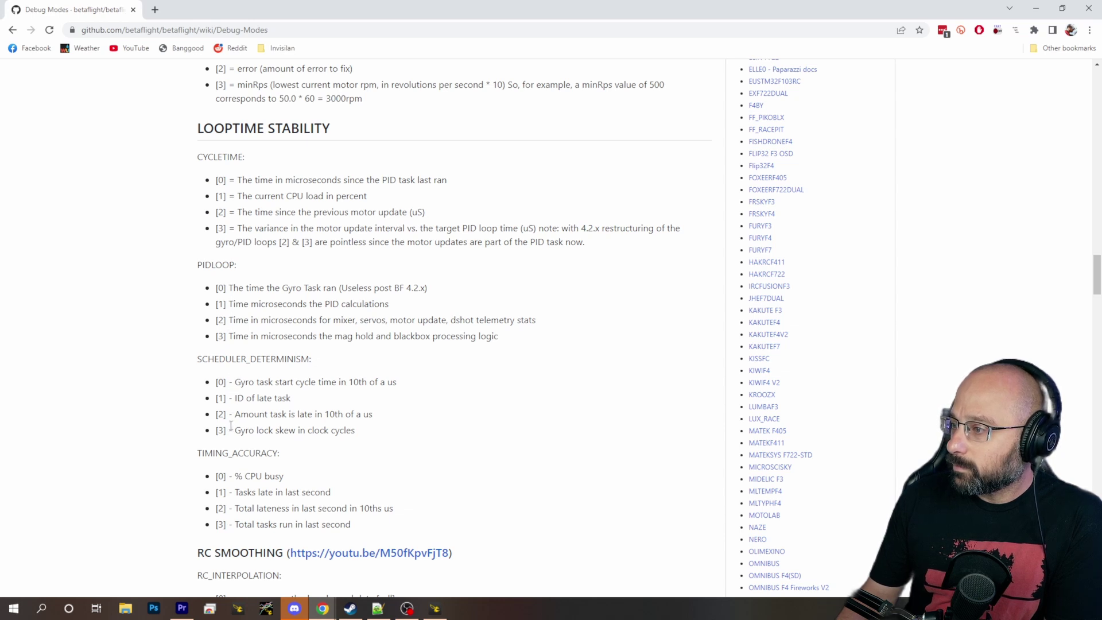
{"action": "left_click_drag", "start_coordinate": [234, 476], "coordinate": [284, 477]}
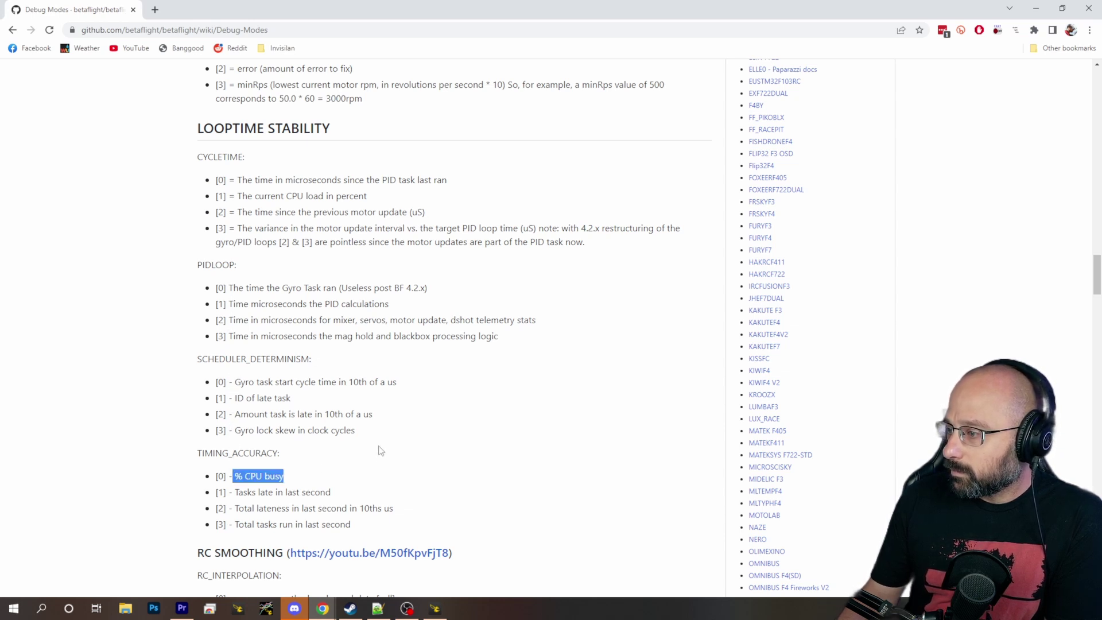
{"action": "scroll", "coordinate": [381, 450], "scroll_direction": "down", "scroll_amount": 3}
{"action": "left_click", "coordinate": [304, 285]}
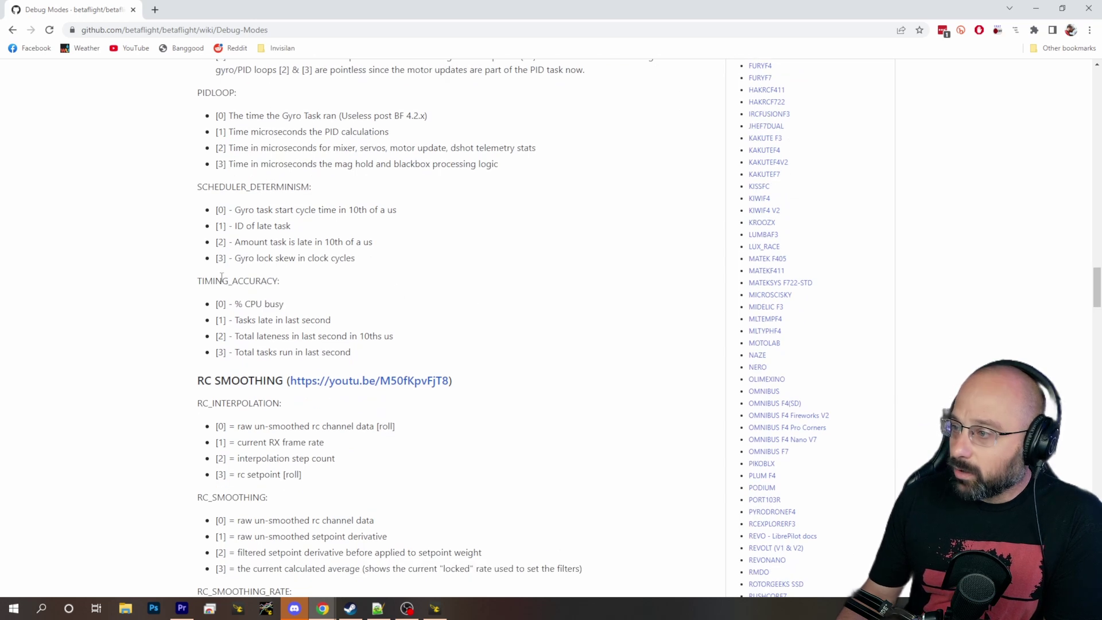
{"action": "left_click_drag", "start_coordinate": [204, 280], "coordinate": [345, 284]}
{"action": "left_click_drag", "start_coordinate": [235, 303], "coordinate": [352, 304]}
{"action": "scroll", "coordinate": [371, 297], "scroll_direction": "up", "scroll_amount": 2}
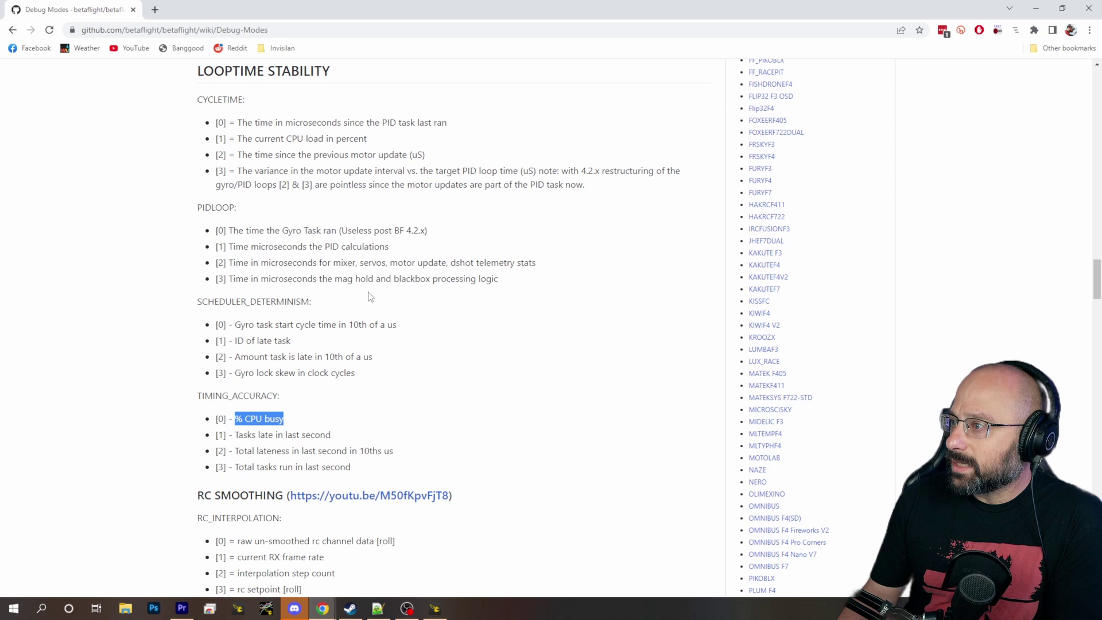
{"action": "scroll", "coordinate": [370, 297], "scroll_direction": "down", "scroll_amount": 2}
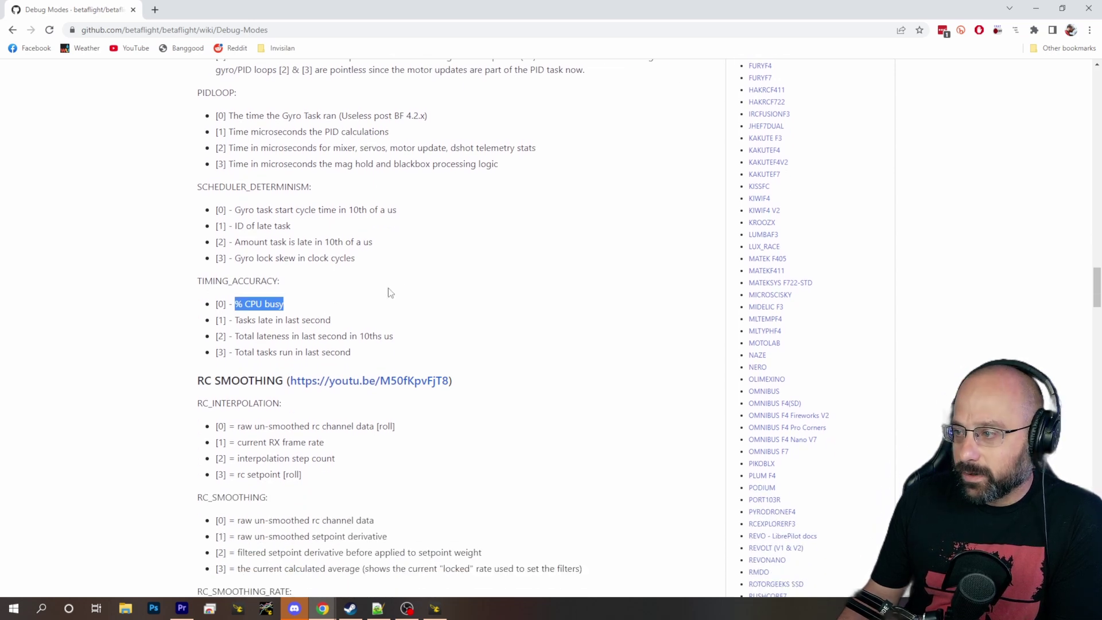
{"action": "scroll", "coordinate": [308, 275], "scroll_direction": "up", "scroll_amount": 2}
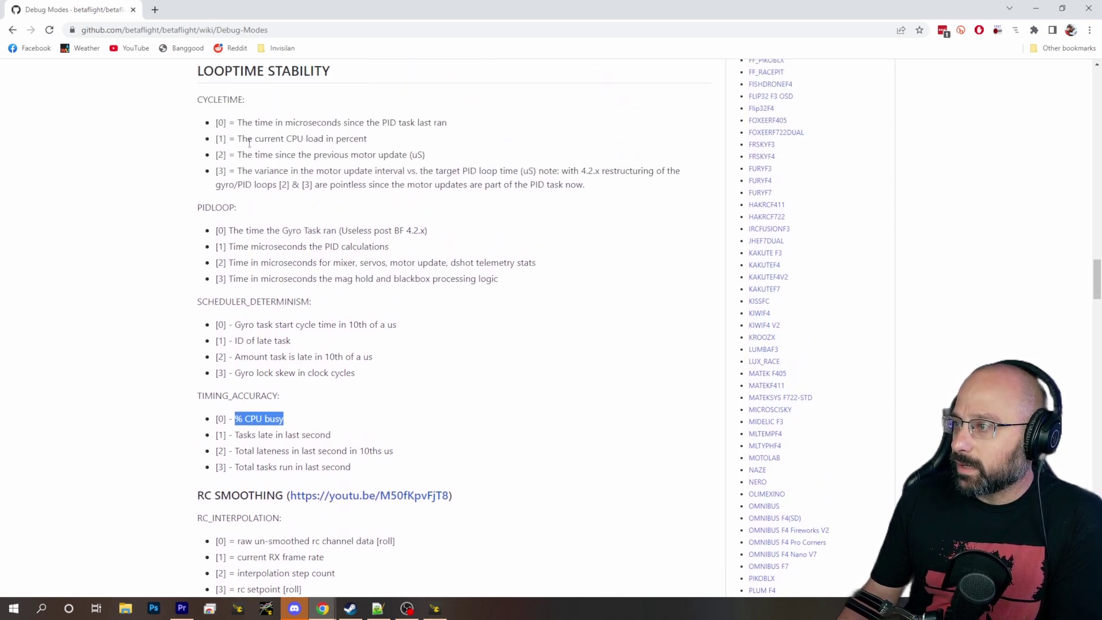